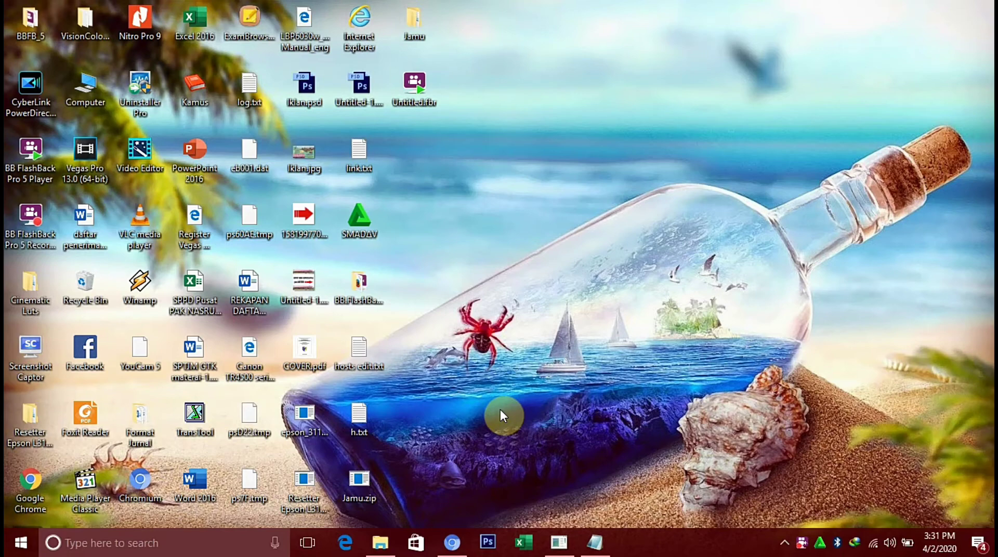
Open the Hunting Busisingo Beach 2016 folder in File Explorer and scroll through its thumbnails.
{"action": "left_click", "coordinate": [380, 545]}
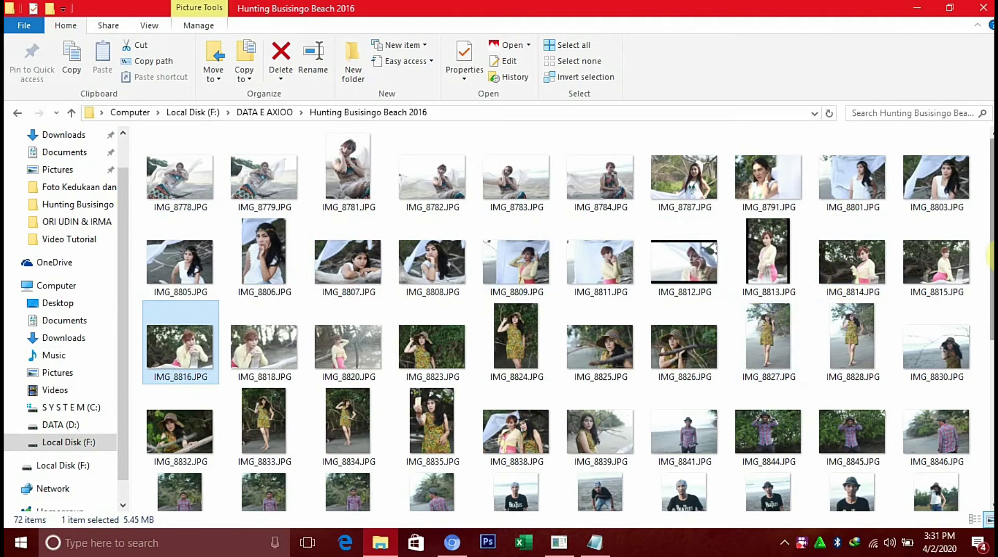
{"action": "mouse_move", "coordinate": [992, 233]}
{"action": "left_mouse_down"}
{"action": "mouse_move", "coordinate": [989, 390]}
{"action": "mouse_move", "coordinate": [992, 140]}
{"action": "left_mouse_up"}
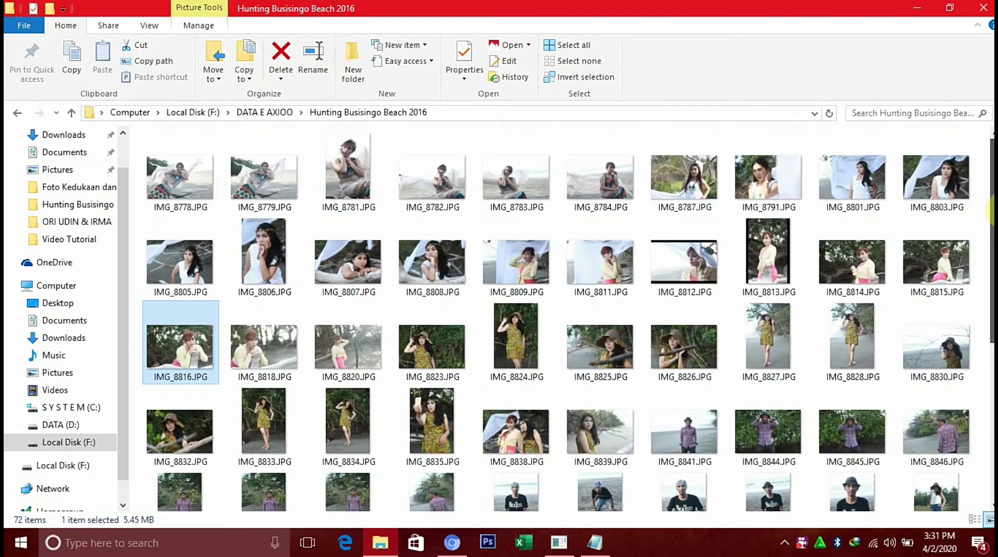
Preview the IMG_8816.JPG beach portrait in Windows Photos.
{"action": "double_click", "coordinate": [192, 357]}
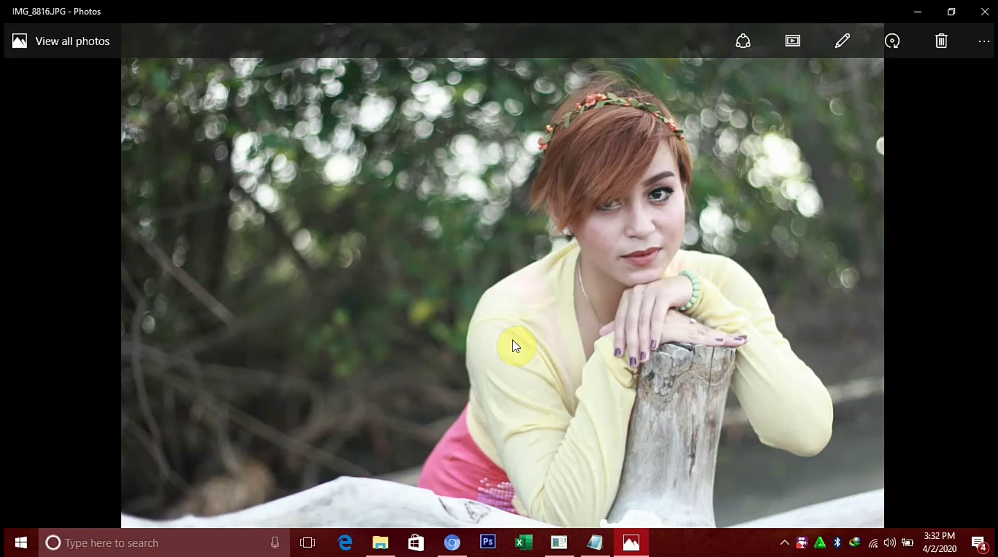
{"action": "mouse_move", "coordinate": [659, 286]}
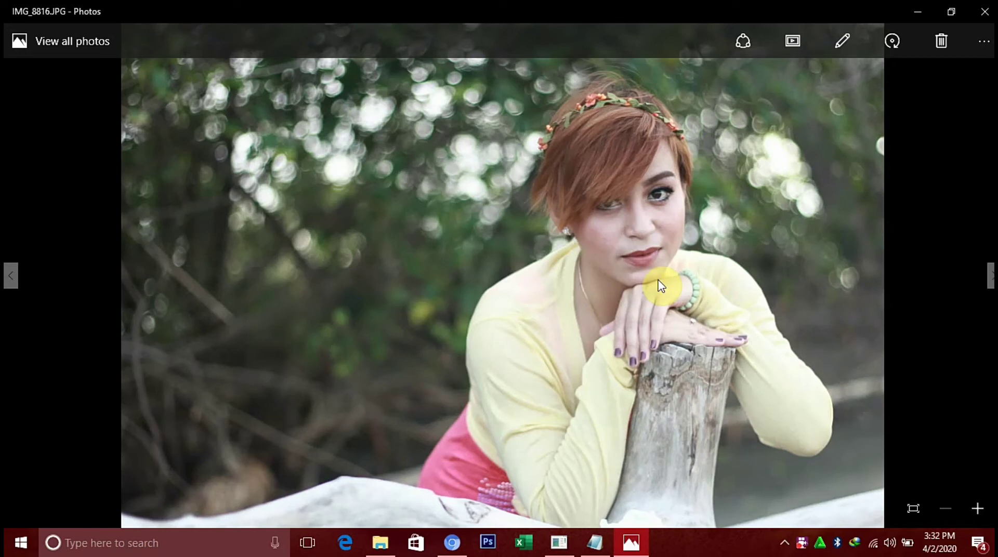
Close Photos, launch Photoshop, dismiss the New dialog and close the Color Efex Pro 4 panel.
{"action": "left_click", "coordinate": [984, 12]}
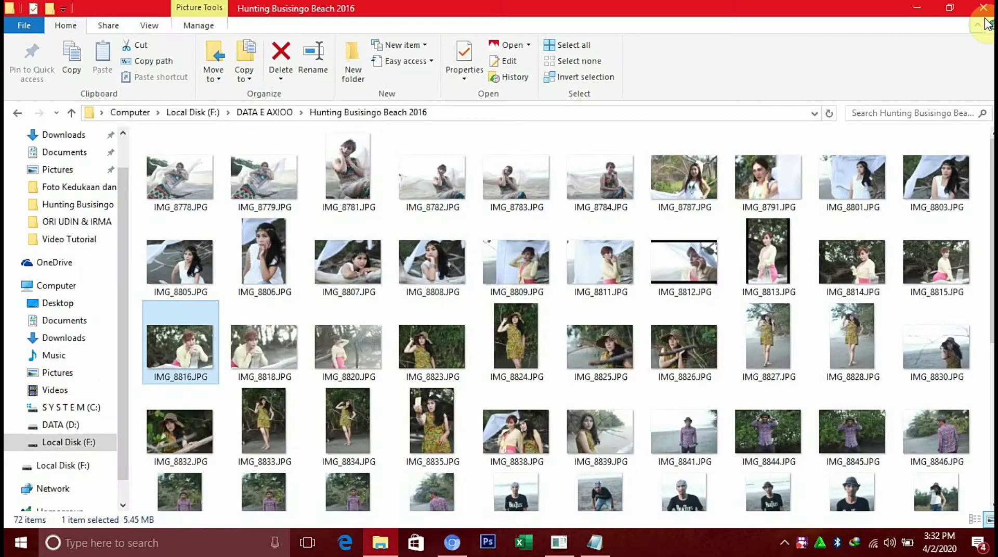
{"action": "left_click", "coordinate": [487, 544]}
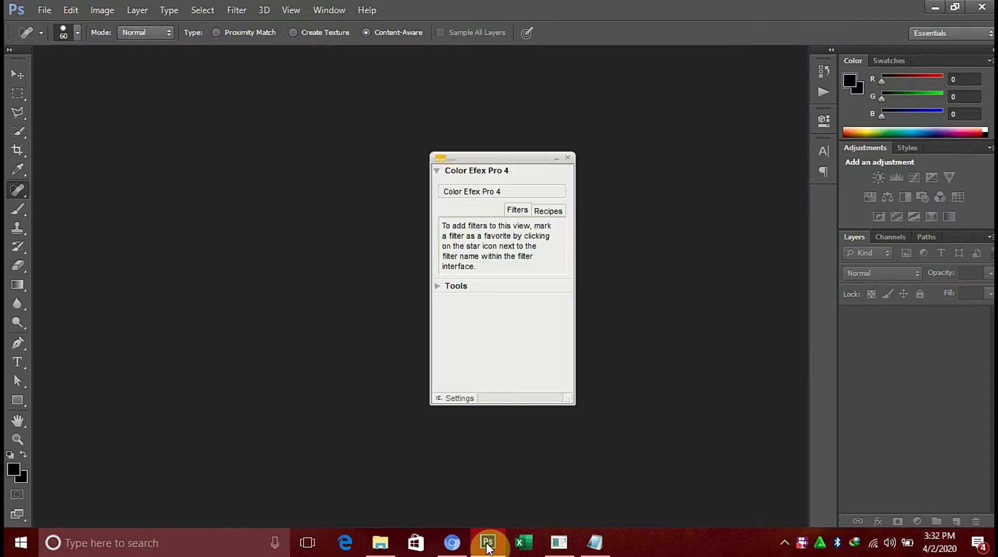
{"action": "key", "text": "ctrl+n"}
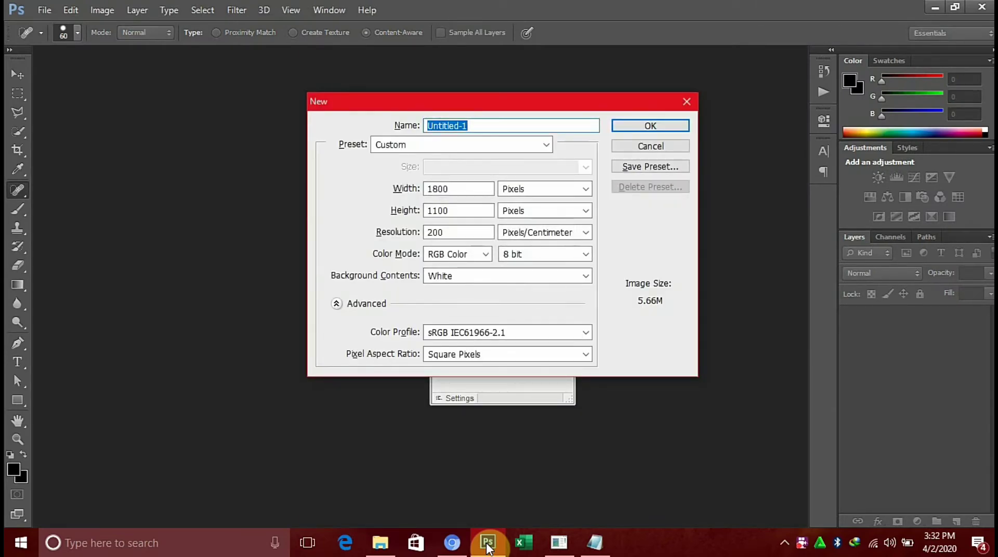
{"action": "left_click", "coordinate": [687, 104]}
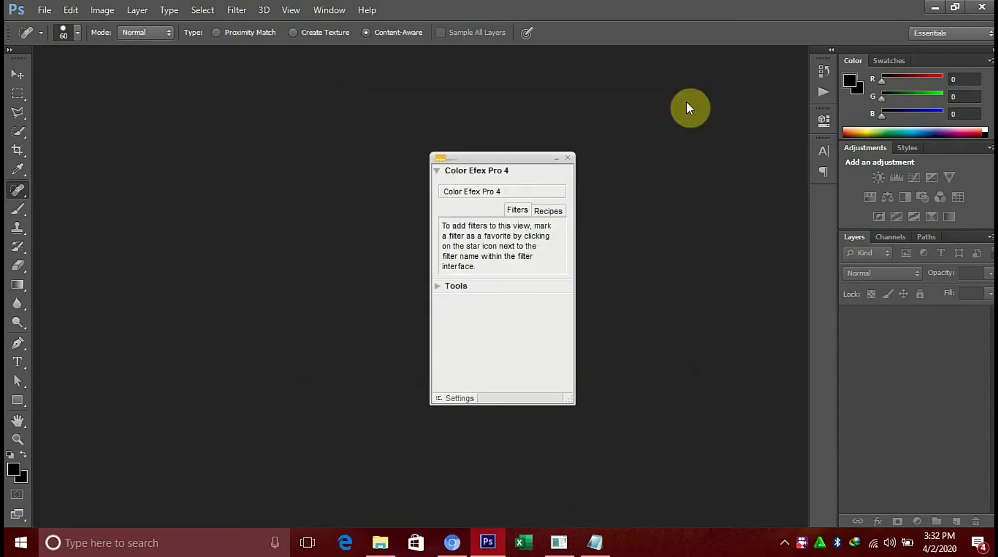
{"action": "left_click", "coordinate": [570, 155]}
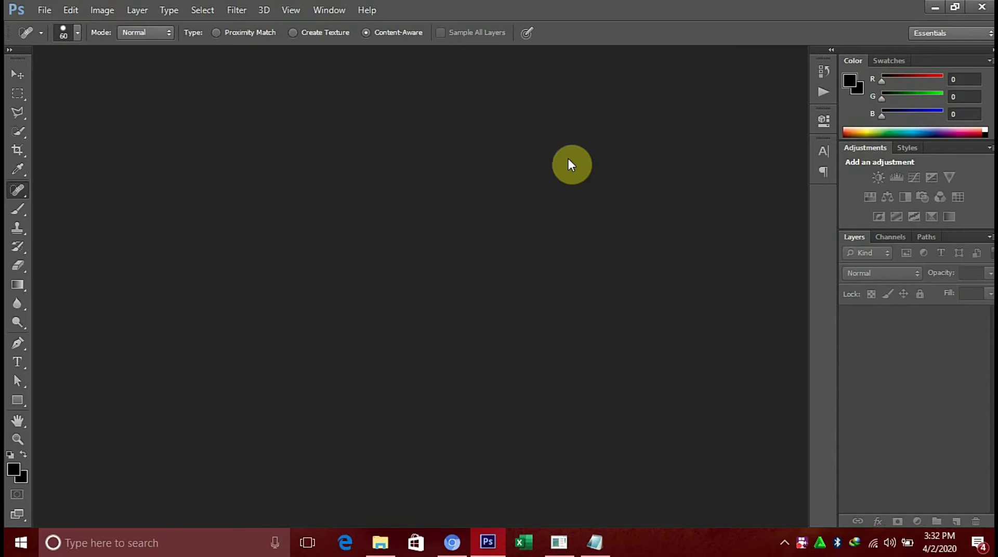
Open IMG_8816.JPG in Camera Raw using File > Open As.
{"action": "left_click", "coordinate": [46, 9]}
{"action": "left_click", "coordinate": [61, 80]}
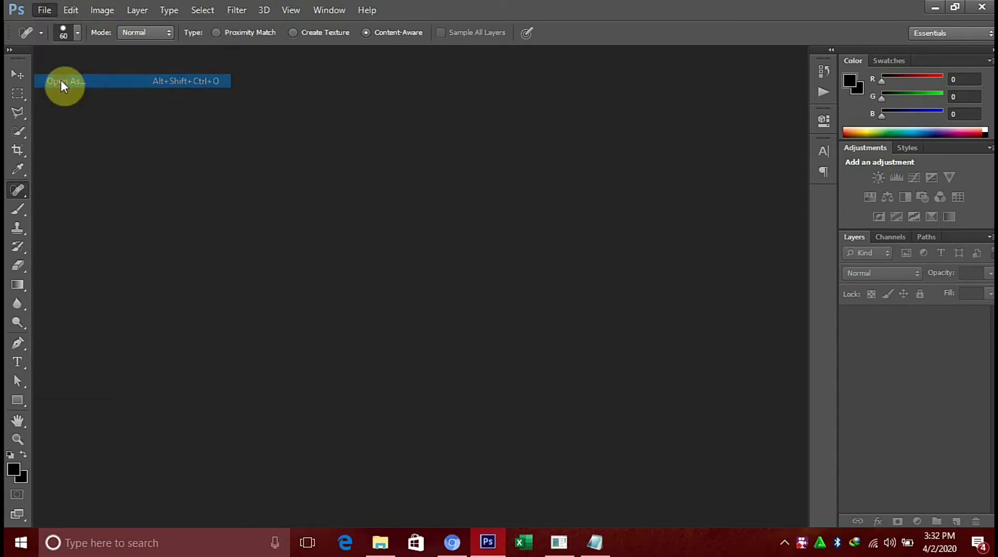
{"action": "left_click_drag", "start_coordinate": [498, 103], "coordinate": [497, 165]}
{"action": "left_click", "coordinate": [192, 212]}
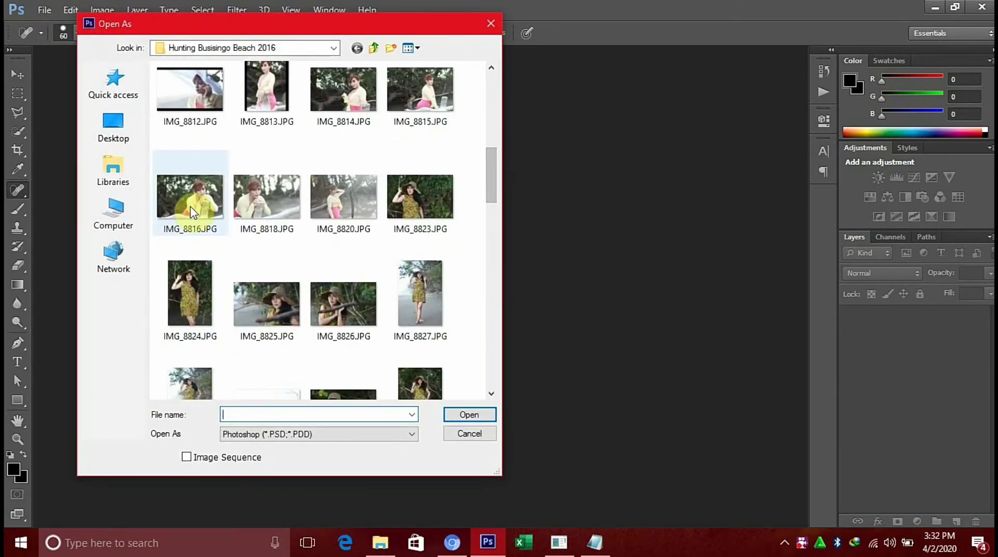
{"action": "left_click", "coordinate": [317, 434]}
{"action": "left_click", "coordinate": [263, 195]}
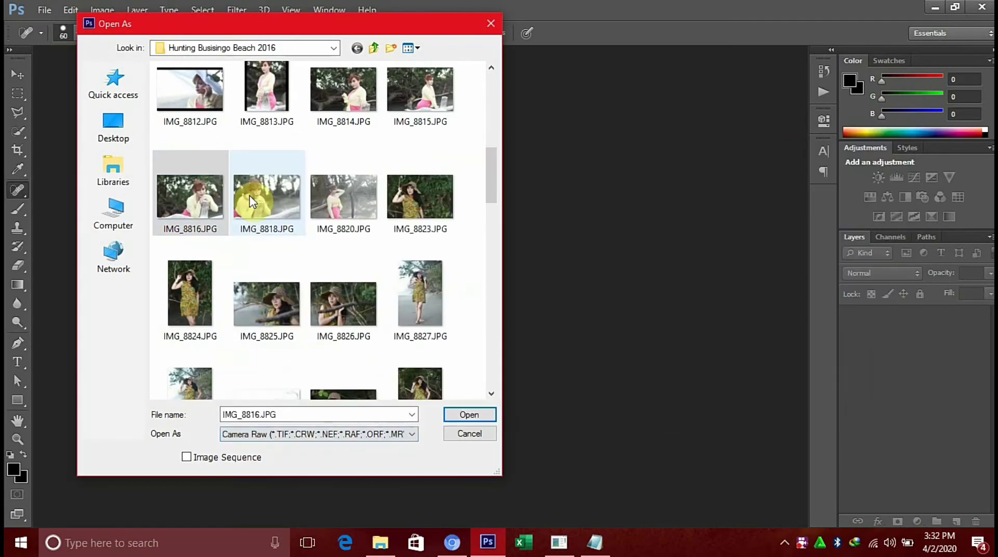
{"action": "left_click", "coordinate": [457, 416]}
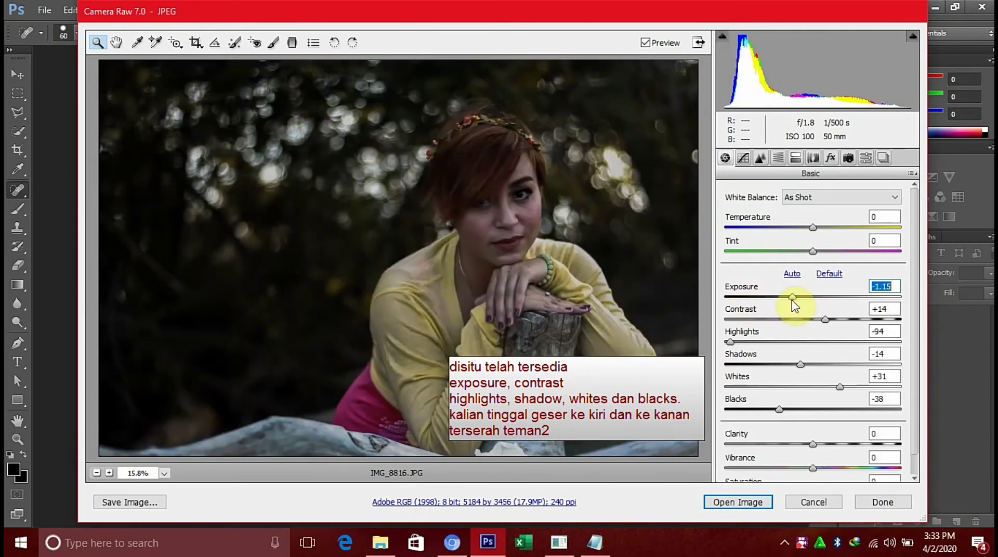
Set Camera Raw Exposure to +0.25, Contrast to +31 and Highlights to -62.
{"action": "mouse_move", "coordinate": [818, 298]}
{"action": "left_mouse_down"}
{"action": "mouse_move", "coordinate": [894, 298]}
{"action": "mouse_move", "coordinate": [816, 297]}
{"action": "left_mouse_up"}
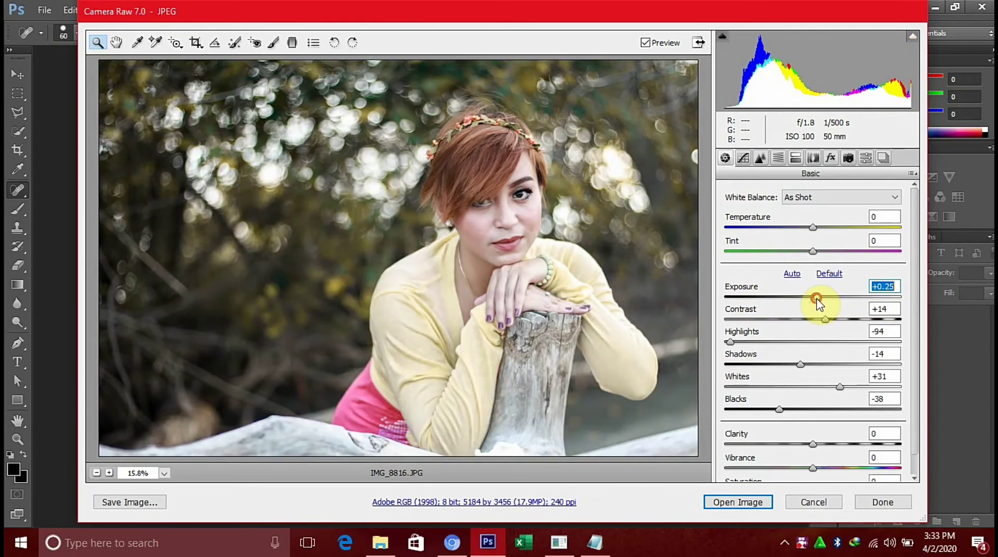
{"action": "left_click", "coordinate": [817, 297]}
{"action": "mouse_move", "coordinate": [825, 319]}
{"action": "left_mouse_down"}
{"action": "mouse_move", "coordinate": [896, 319]}
{"action": "mouse_move", "coordinate": [773, 319]}
{"action": "mouse_move", "coordinate": [925, 319]}
{"action": "mouse_move", "coordinate": [840, 319]}
{"action": "left_mouse_up"}
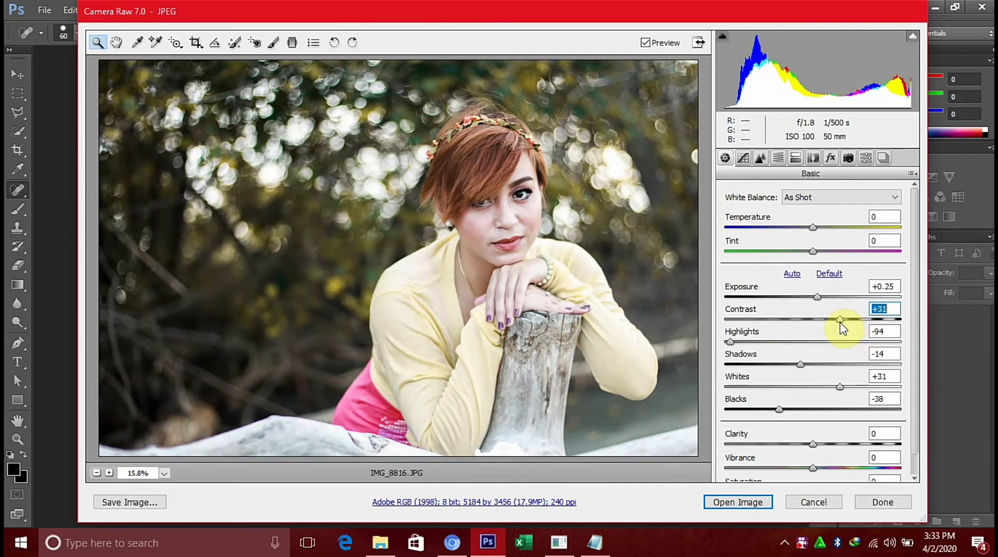
{"action": "mouse_move", "coordinate": [734, 343]}
{"action": "left_mouse_down"}
{"action": "mouse_move", "coordinate": [880, 333]}
{"action": "mouse_move", "coordinate": [748, 343]}
{"action": "mouse_move", "coordinate": [786, 371]}
{"action": "left_mouse_up"}
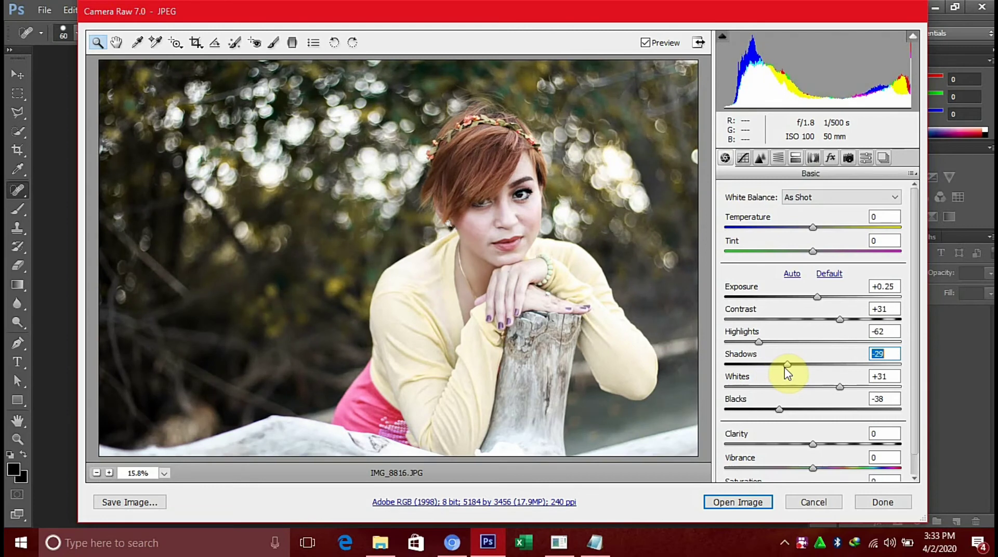
Set the HSL Greens hue to -100 and open the image in Photoshop.
{"action": "left_click", "coordinate": [778, 158]}
{"action": "left_click_drag", "start_coordinate": [815, 332], "coordinate": [730, 333]}
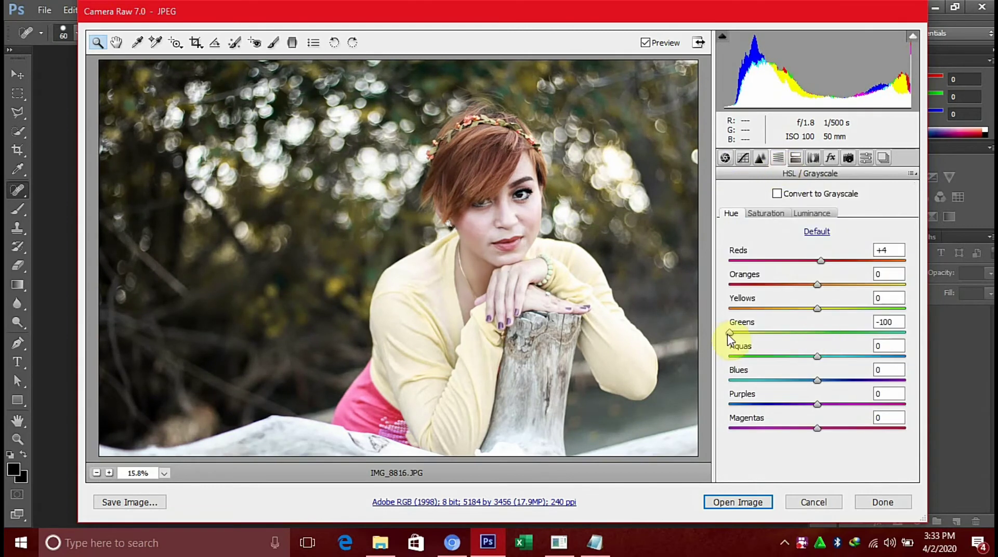
{"action": "left_click", "coordinate": [878, 323]}
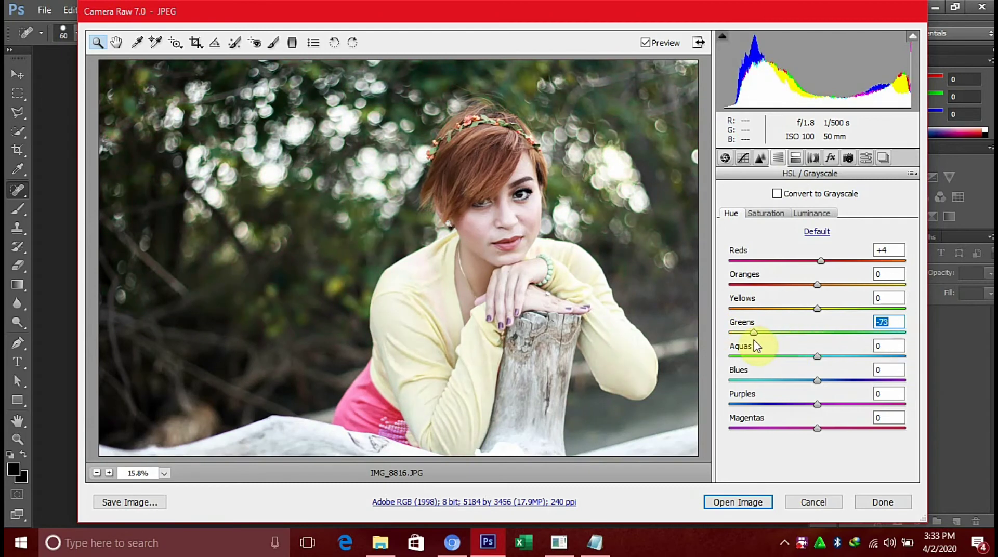
{"action": "key", "text": "Up"}
{"action": "key", "text": "Up"}
{"action": "key", "text": "Up"}
{"action": "left_click_drag", "start_coordinate": [742, 338], "coordinate": [697, 335]}
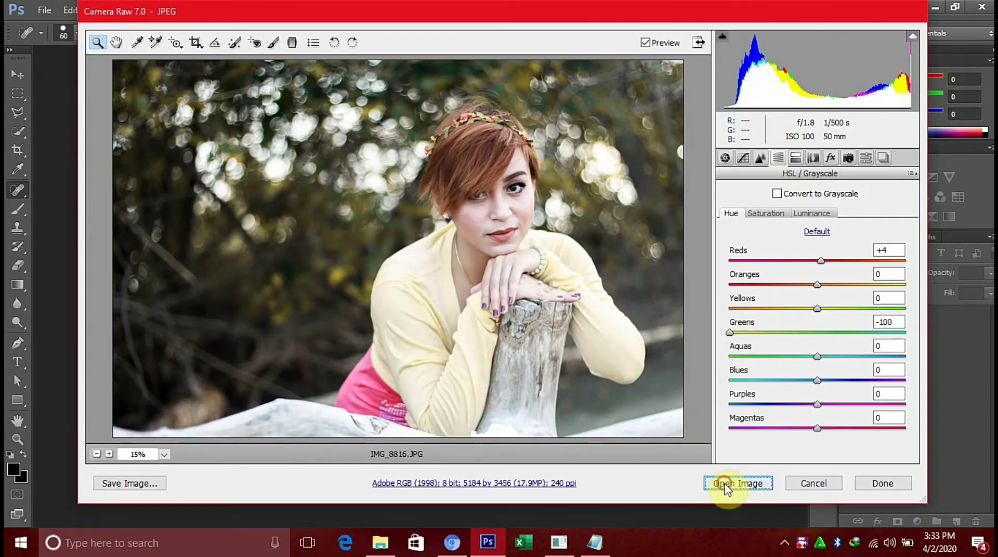
{"action": "left_click", "coordinate": [726, 484]}
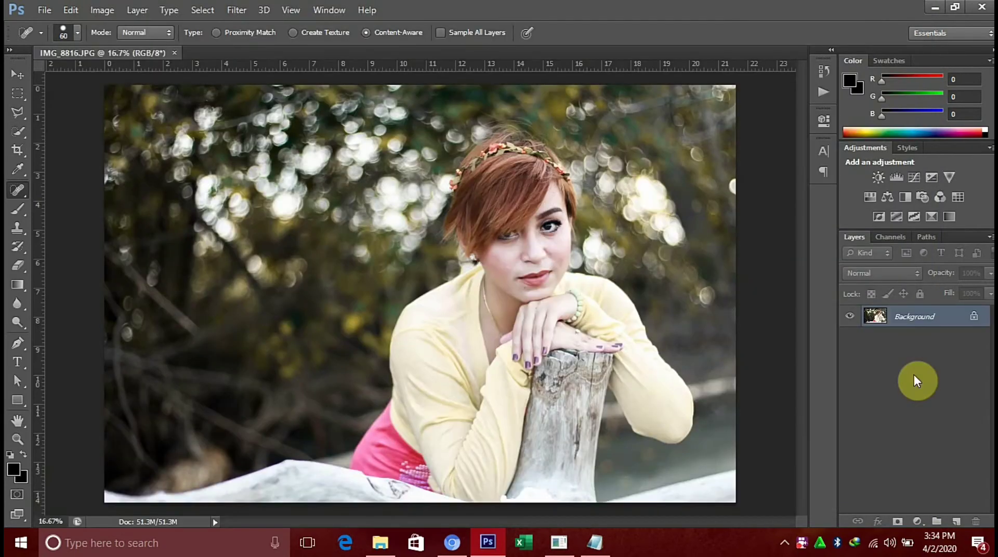
Heal cheek and face blemishes with a 30 px Spot Healing Brush, then duplicate the photo to Layer 1.
{"action": "key", "text": "ctrl+plus"}
{"action": "key", "text": "ctrl+plus"}
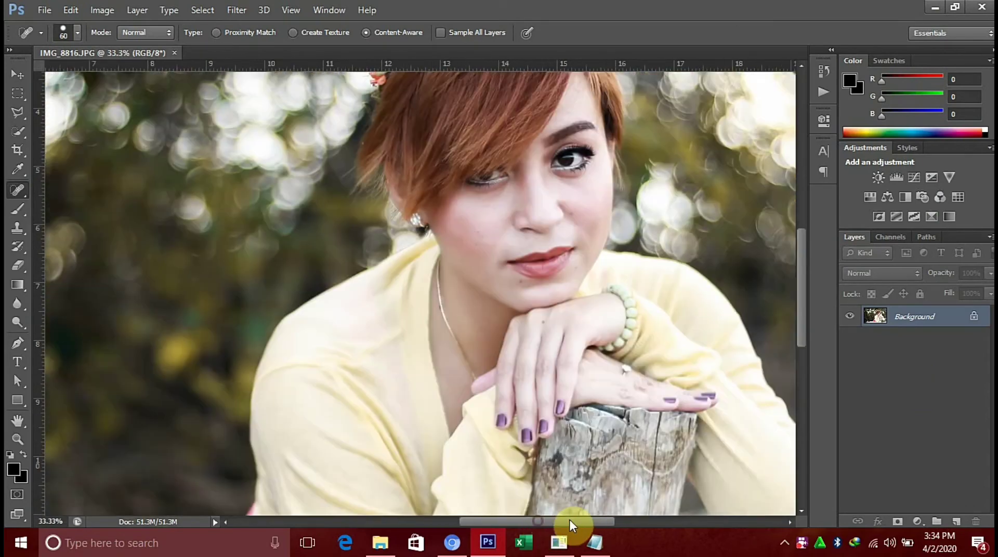
{"action": "left_click_drag", "start_coordinate": [569, 520], "coordinate": [580, 519]}
{"action": "scroll", "coordinate": [639, 291], "scroll_direction": "up", "scroll_amount": 5}
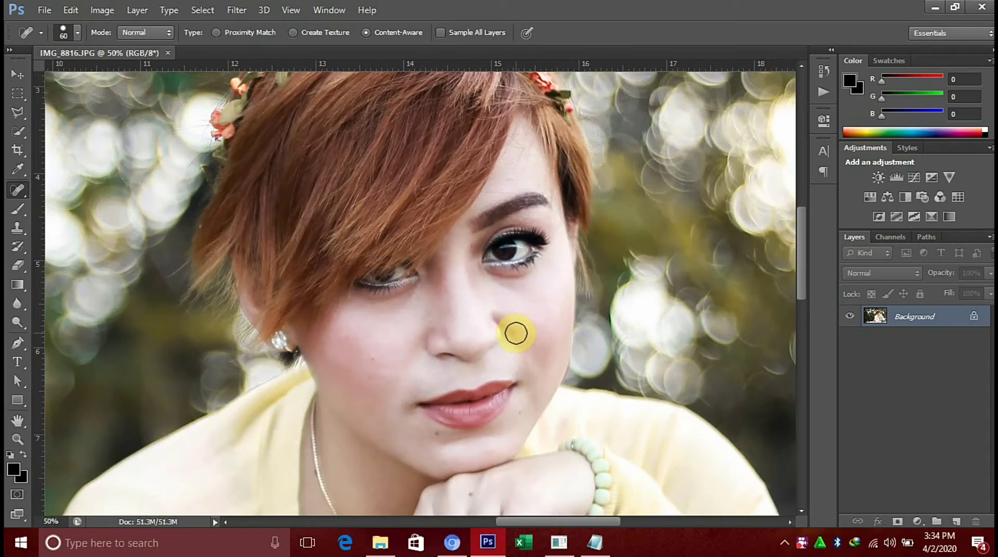
{"action": "key", "text": "bracketleft"}
{"action": "key", "text": "bracketleft"}
{"action": "key", "text": "bracketleft"}
{"action": "left_click", "coordinate": [514, 333]}
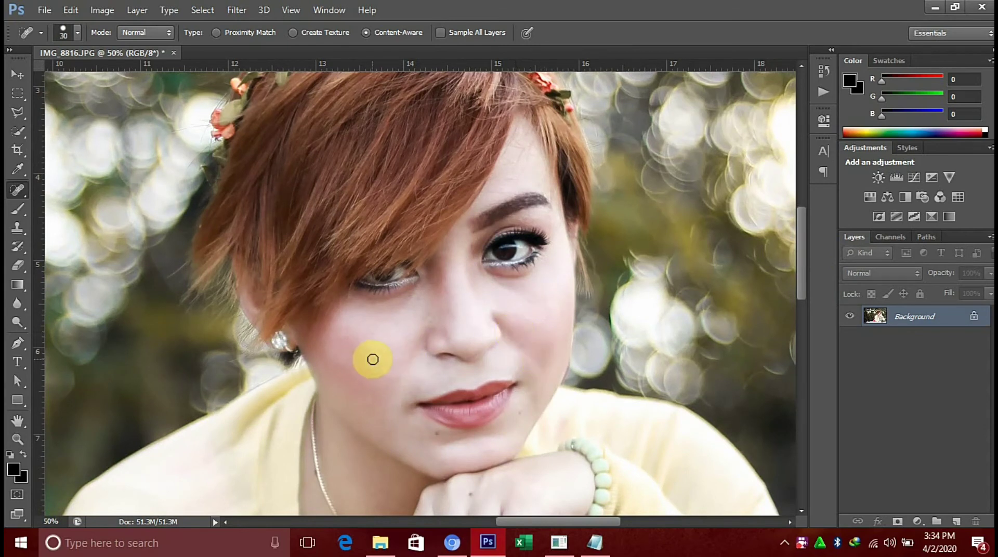
{"action": "left_click", "coordinate": [510, 178]}
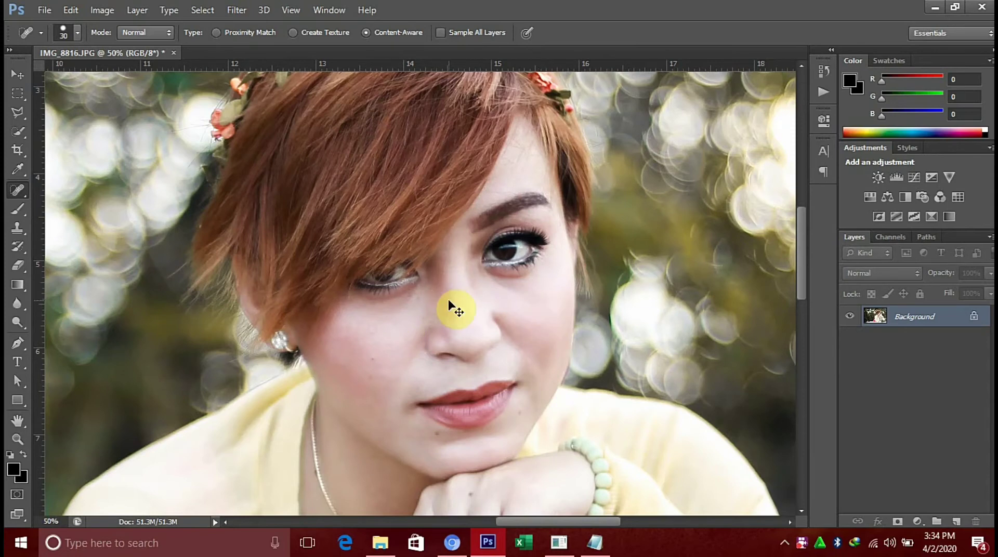
{"action": "key", "text": "ctrl+minus"}
{"action": "key", "text": "ctrl+minus"}
{"action": "key", "text": "ctrl+minus"}
{"action": "key", "text": "ctrl+j"}
{"action": "left_click", "coordinate": [917, 522]}
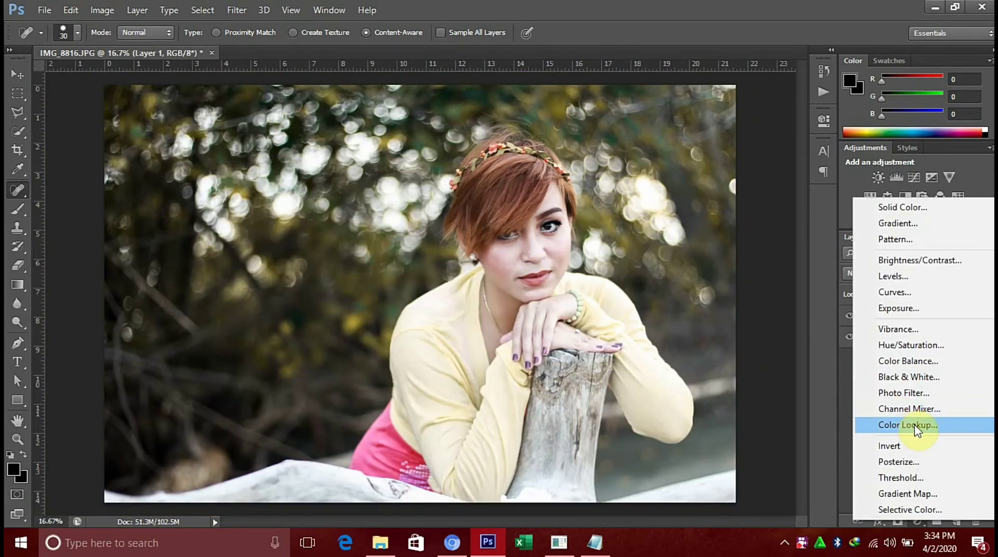
Add a Color Lookup layer and preview the Blacklight Poster, Cobalt-Carmine, Gold-Blue and Gold-Crimson looks.
{"action": "left_click", "coordinate": [914, 425]}
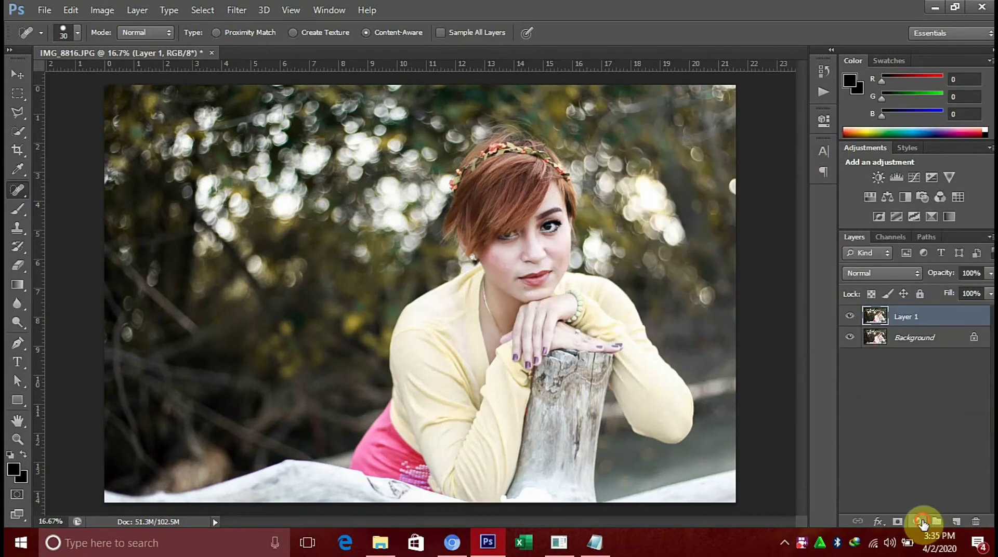
{"action": "left_click", "coordinate": [917, 521]}
{"action": "left_click", "coordinate": [914, 425]}
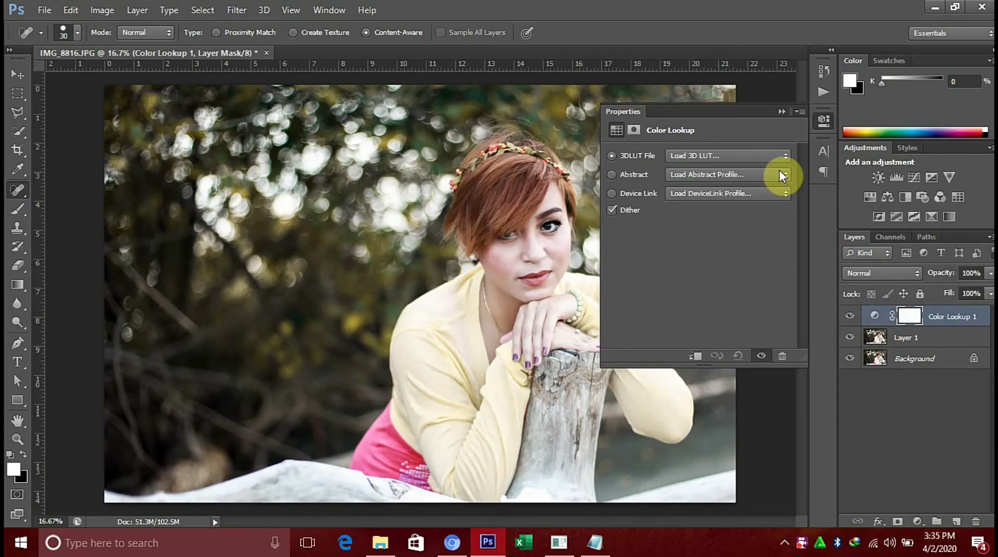
{"action": "left_click", "coordinate": [776, 172]}
{"action": "left_click", "coordinate": [718, 231]}
{"action": "left_click", "coordinate": [762, 177]}
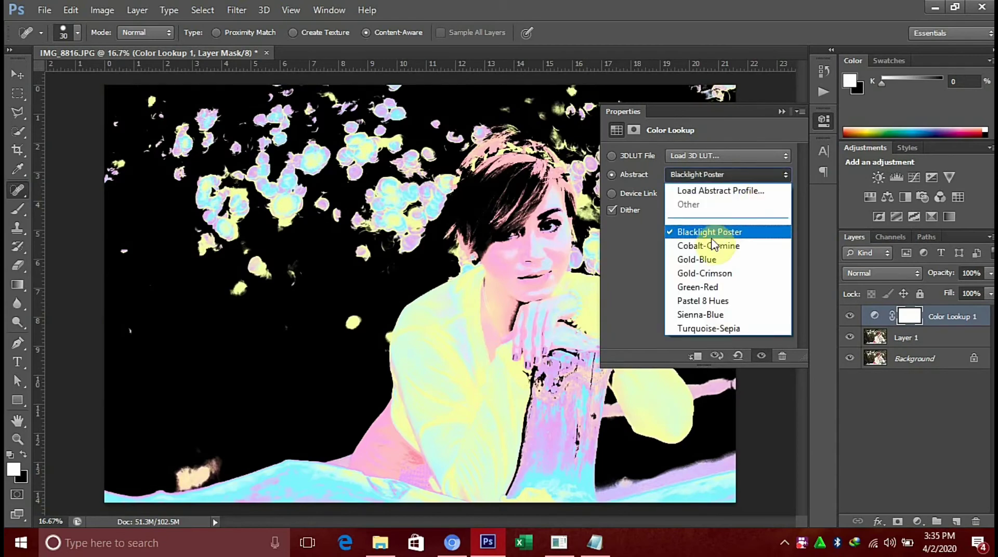
{"action": "left_click", "coordinate": [710, 247]}
{"action": "left_click", "coordinate": [741, 176]}
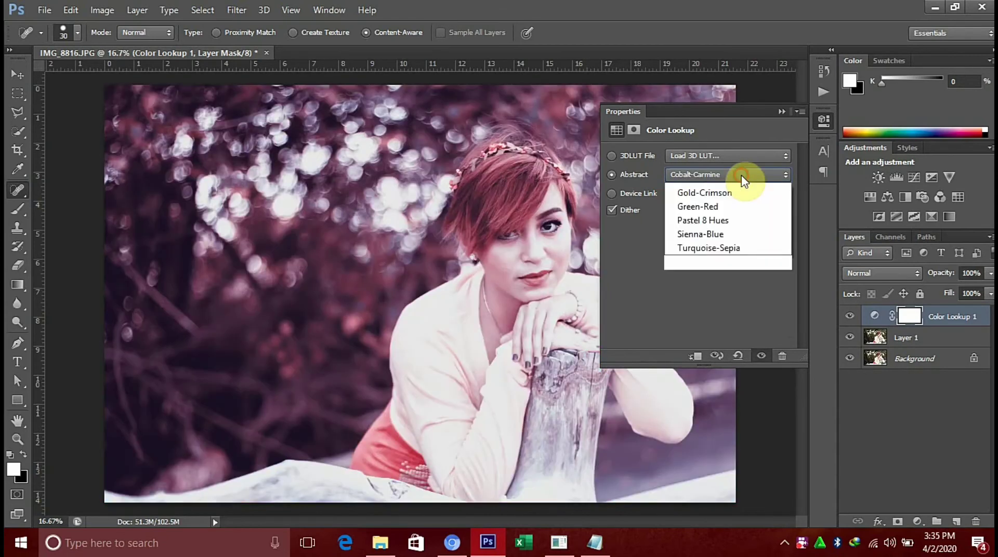
{"action": "left_click", "coordinate": [707, 259]}
{"action": "left_click", "coordinate": [737, 177]}
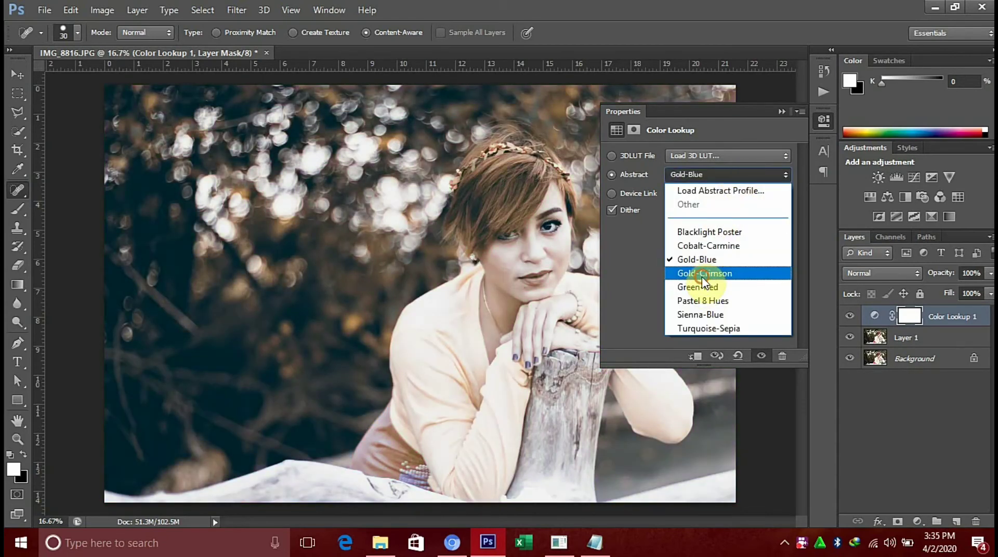
{"action": "left_click", "coordinate": [704, 273]}
Preview Pastel 8 Hues, Sienna-Blue and Turquoise-Sepia, then settle on the Cobalt-Carmine look.
{"action": "left_click", "coordinate": [739, 175]}
{"action": "left_click", "coordinate": [701, 300]}
{"action": "left_click", "coordinate": [738, 175]}
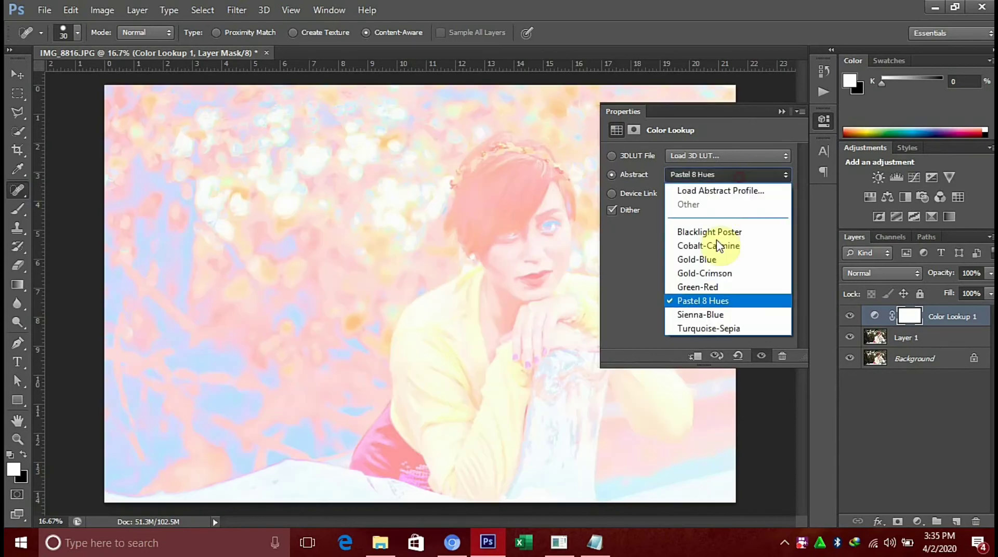
{"action": "left_click", "coordinate": [707, 313]}
{"action": "left_click", "coordinate": [703, 328]}
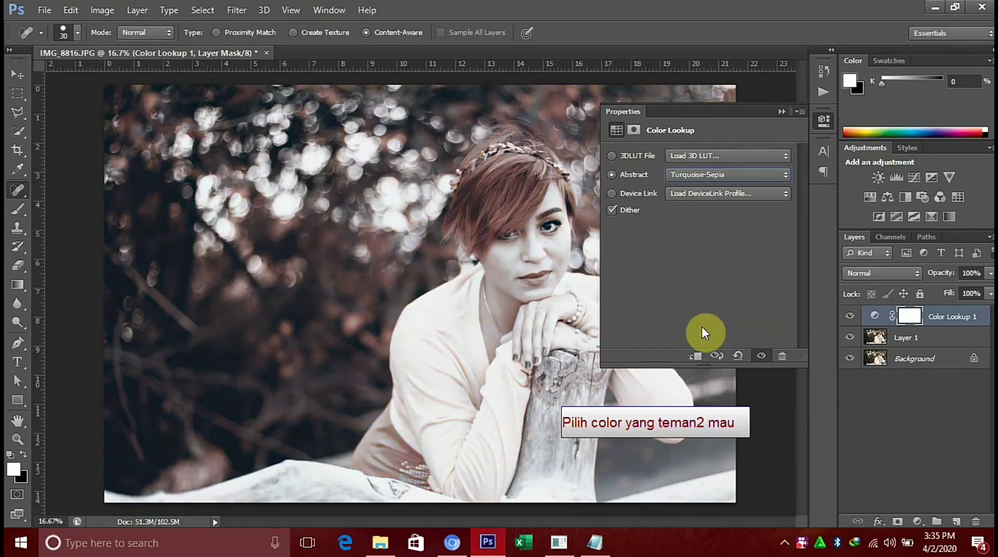
{"action": "left_click", "coordinate": [750, 176]}
{"action": "left_click", "coordinate": [707, 246]}
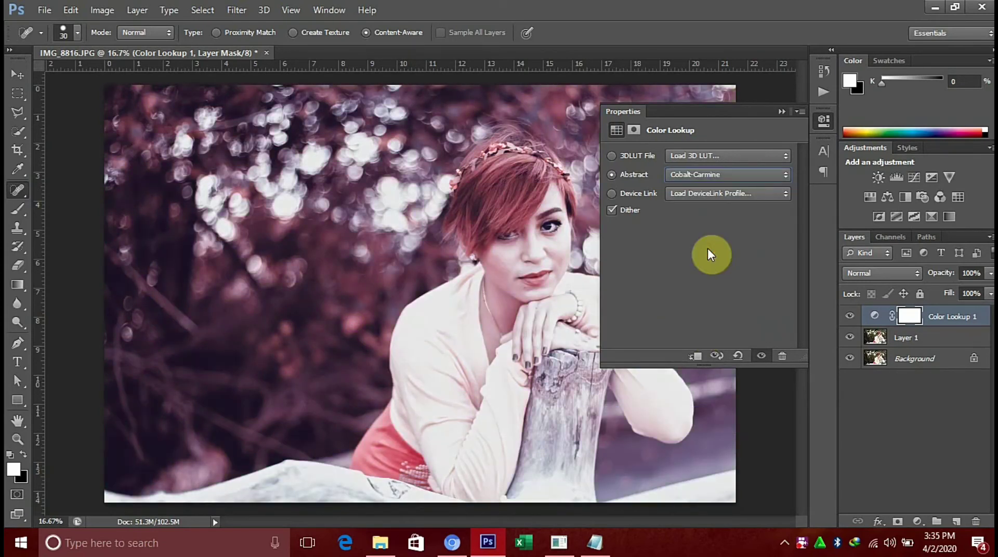
{"action": "left_click", "coordinate": [782, 112]}
{"action": "left_click", "coordinate": [916, 521]}
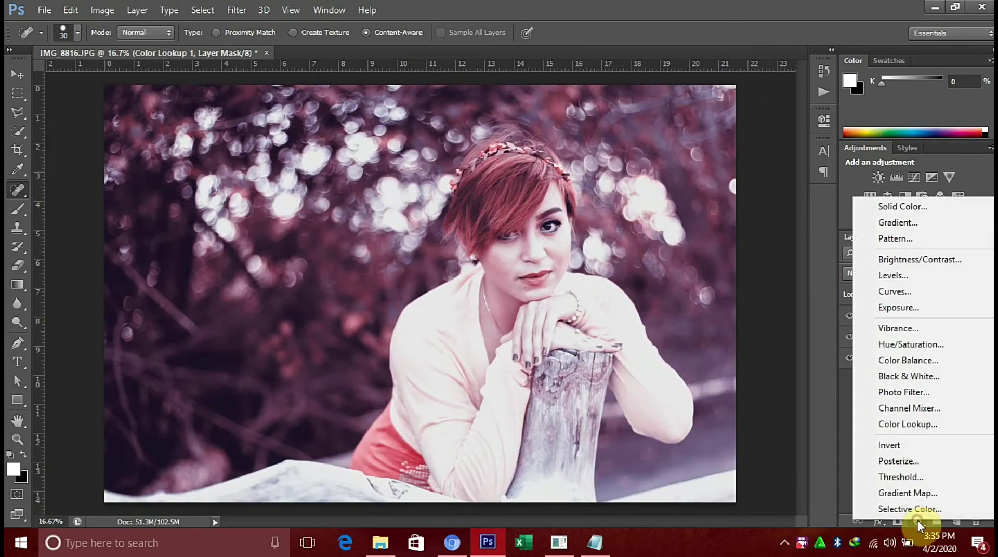
Add a Brightness/Contrast adjustment layer with Brightness lowered to -2.
{"action": "left_click", "coordinate": [918, 259]}
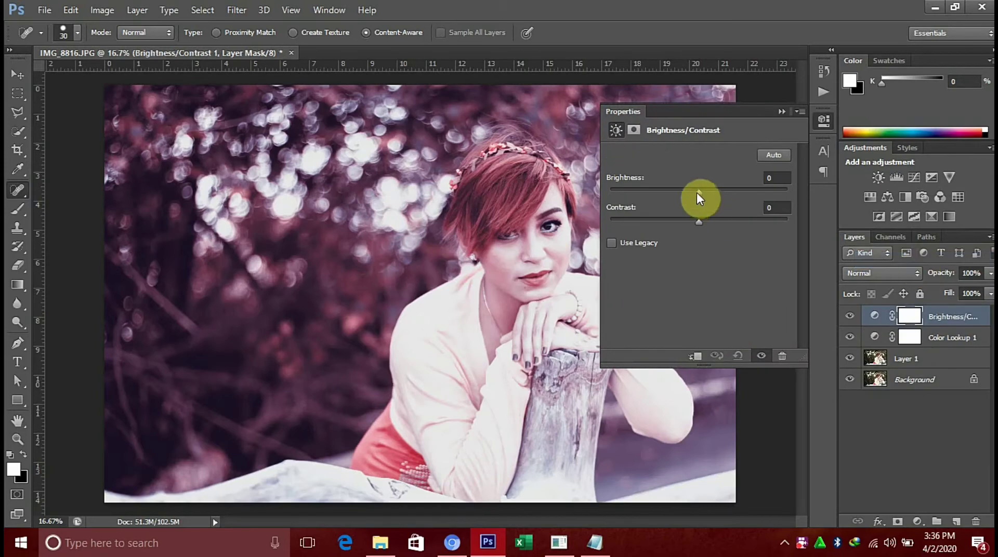
{"action": "mouse_move", "coordinate": [697, 189]}
{"action": "left_mouse_down"}
{"action": "mouse_move", "coordinate": [680, 192]}
{"action": "mouse_move", "coordinate": [698, 191]}
{"action": "left_mouse_up"}
{"action": "left_click", "coordinate": [782, 111]}
{"action": "left_click", "coordinate": [917, 521]}
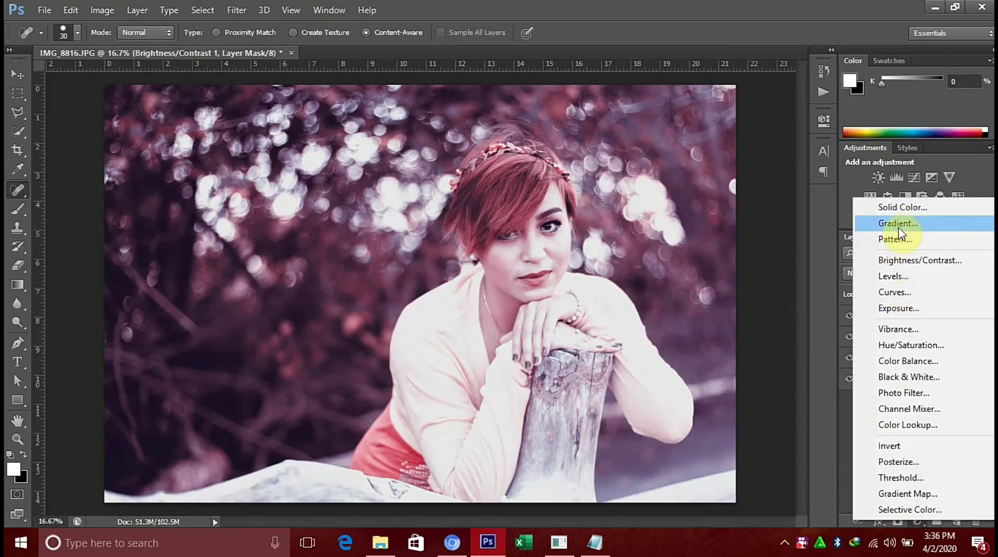
Add a reversed radial Gradient Fill centred on the face, scaled to 466% to darken only the edges.
{"action": "left_click", "coordinate": [899, 224]}
{"action": "left_click", "coordinate": [749, 173]}
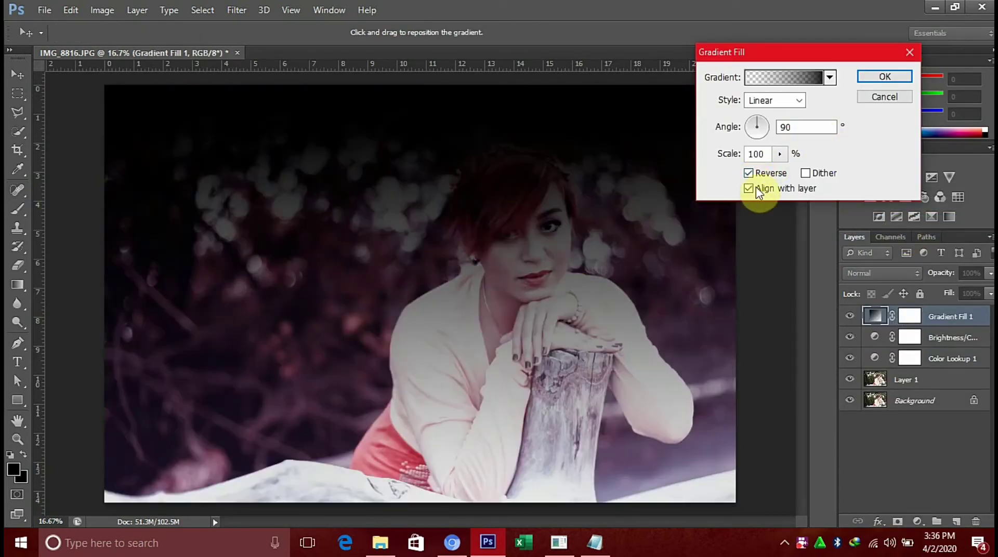
{"action": "left_click", "coordinate": [798, 103]}
{"action": "left_click", "coordinate": [762, 123]}
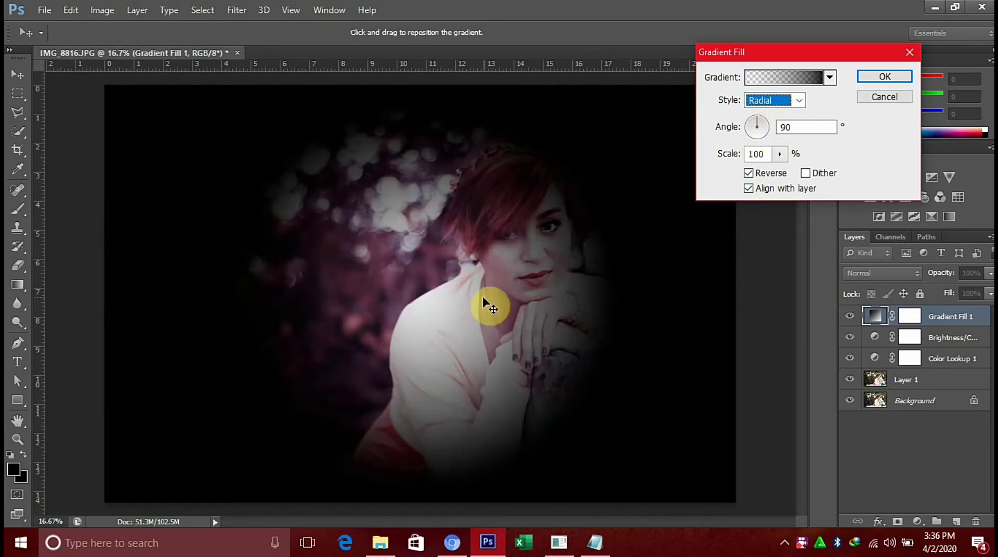
{"action": "mouse_move", "coordinate": [441, 261]}
{"action": "left_mouse_down"}
{"action": "mouse_move", "coordinate": [529, 200]}
{"action": "mouse_move", "coordinate": [533, 208]}
{"action": "left_mouse_up"}
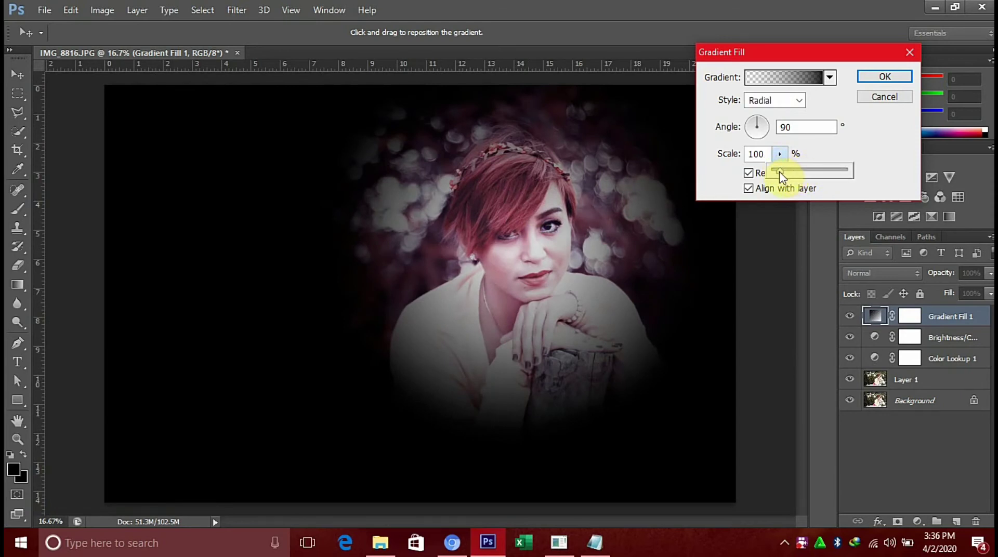
{"action": "left_click_drag", "start_coordinate": [797, 175], "coordinate": [805, 176]}
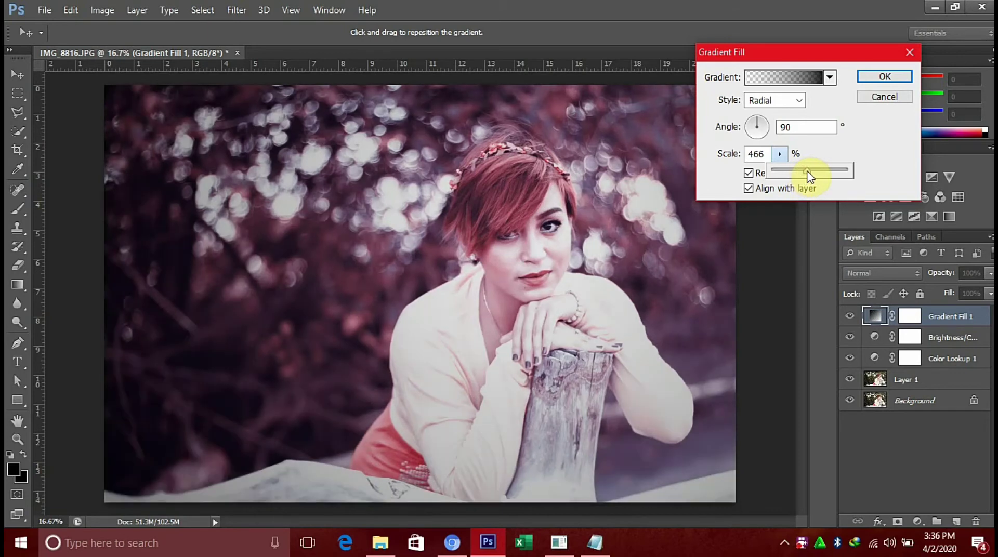
{"action": "left_click", "coordinate": [884, 76]}
{"action": "left_click", "coordinate": [906, 381]}
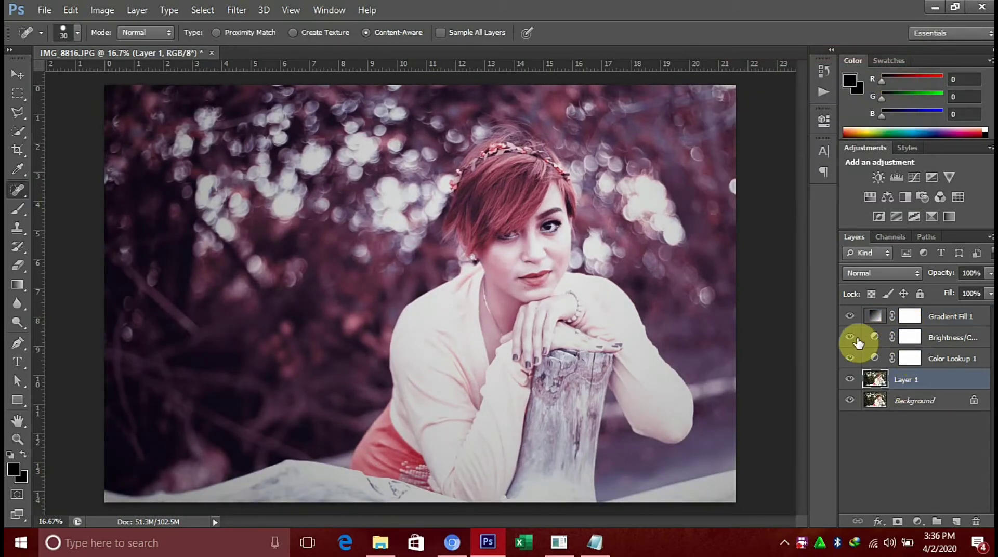
Compare the adjustment layers on and off, then lower the Color Lookup 1 opacity.
{"action": "left_click", "coordinate": [850, 359]}
{"action": "left_click", "coordinate": [850, 358]}
{"action": "left_click", "coordinate": [850, 338]}
{"action": "left_click", "coordinate": [953, 358]}
{"action": "left_click", "coordinate": [967, 273]}
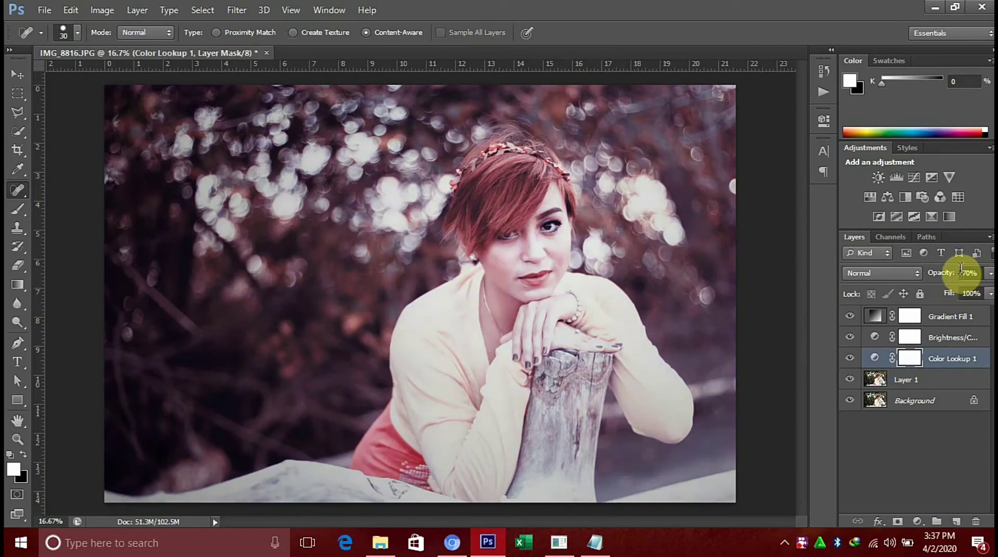
Add a Brightness/Contrast layer above Gradient Fill 1 with Brightness -24 and Contrast 7.
{"action": "left_click", "coordinate": [874, 316]}
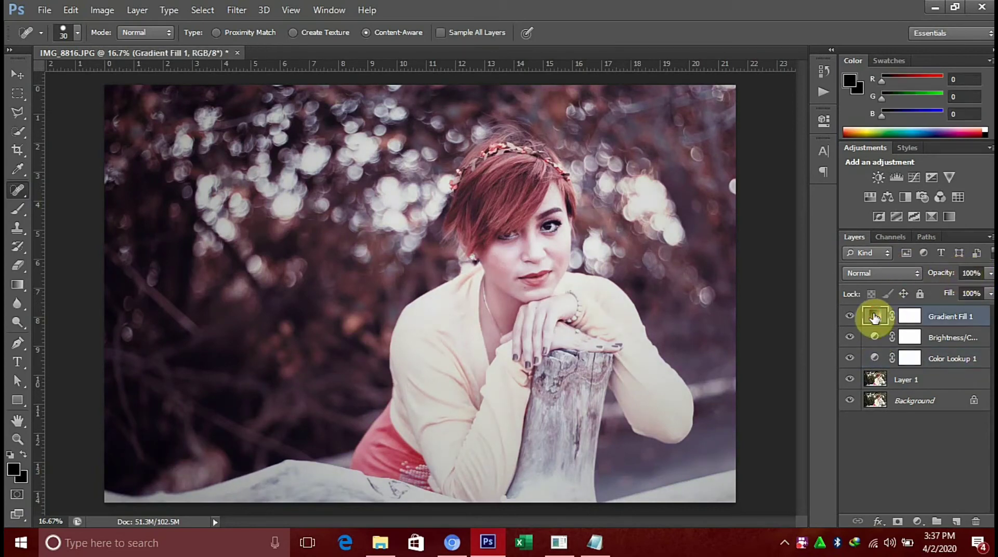
{"action": "left_click", "coordinate": [917, 521]}
{"action": "left_click", "coordinate": [909, 260]}
{"action": "mouse_move", "coordinate": [697, 191]}
{"action": "left_mouse_down"}
{"action": "mouse_move", "coordinate": [685, 191]}
{"action": "mouse_move", "coordinate": [736, 222]}
{"action": "left_mouse_up"}
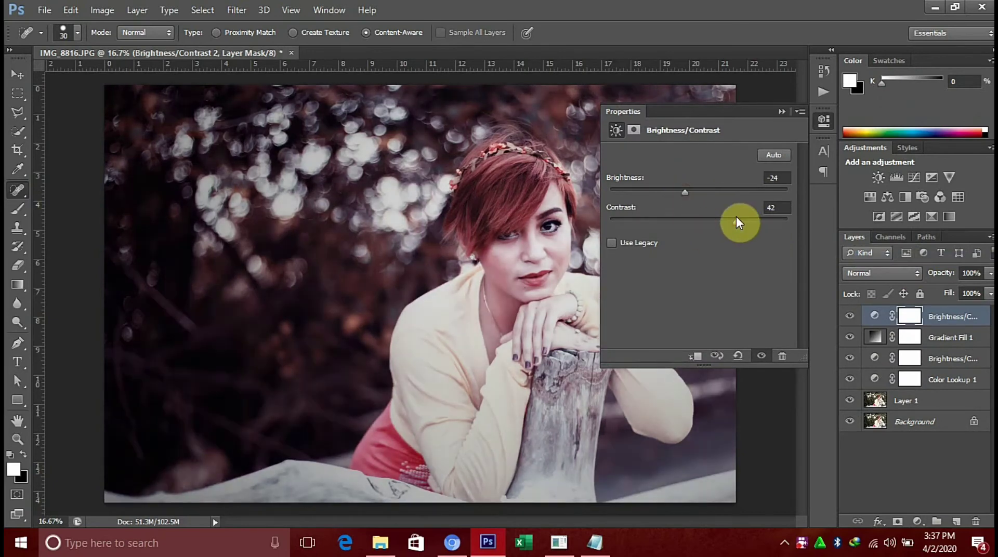
{"action": "left_click_drag", "start_coordinate": [685, 192], "coordinate": [690, 191]}
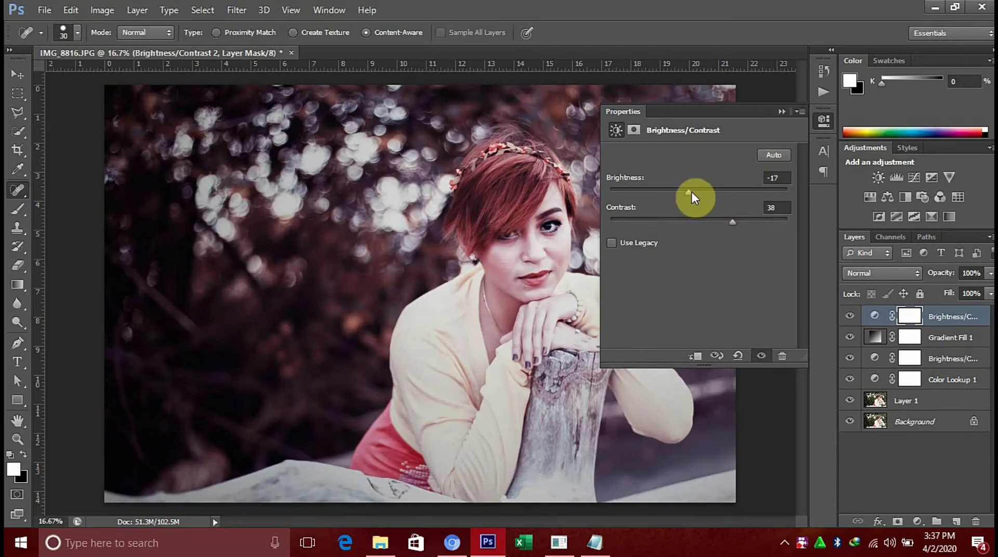
{"action": "left_click_drag", "start_coordinate": [691, 191], "coordinate": [684, 192]}
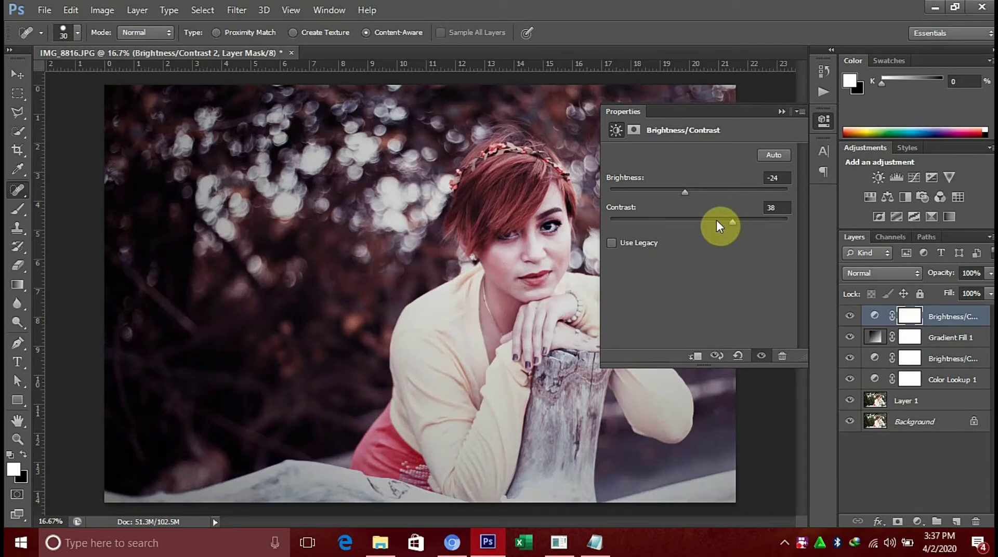
{"action": "left_click_drag", "start_coordinate": [727, 221], "coordinate": [703, 220]}
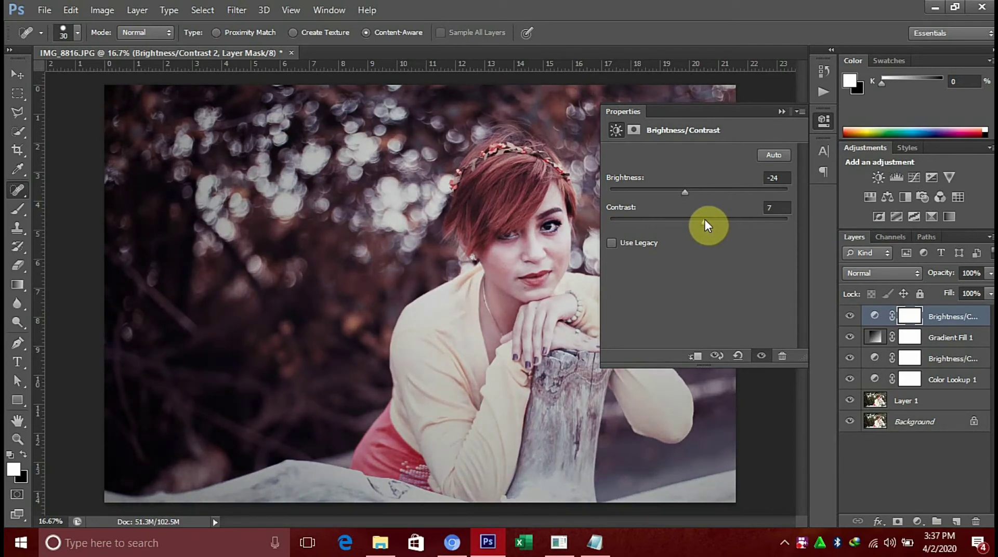
{"action": "left_click", "coordinate": [781, 111]}
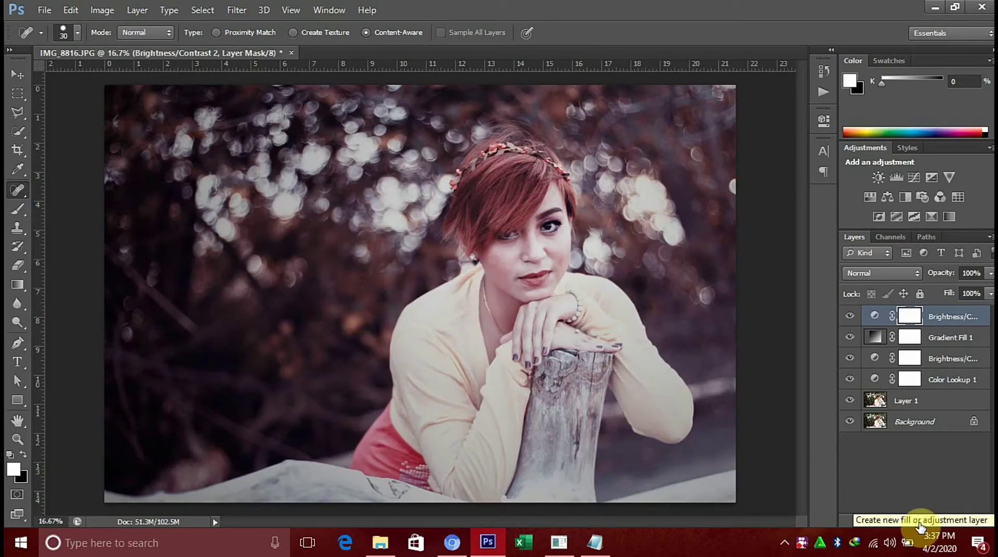
Flatten the image and duplicate the background onto Layer 1.
{"action": "left_click", "coordinate": [990, 237]}
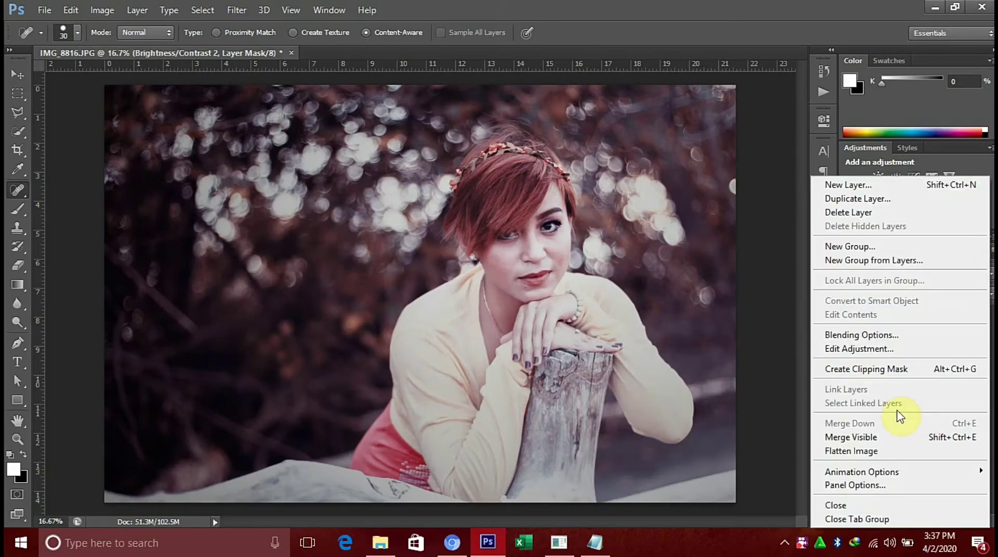
{"action": "left_click", "coordinate": [871, 451]}
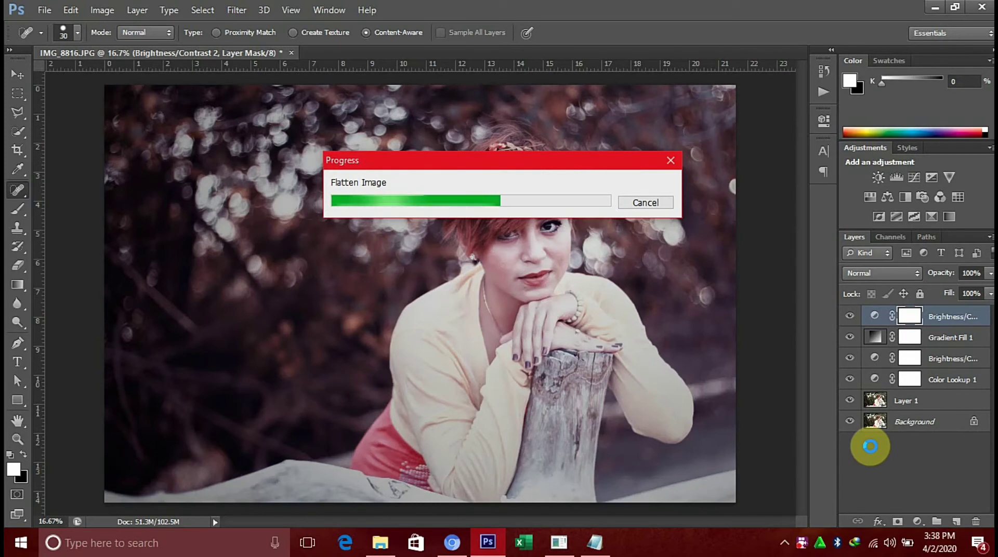
{"action": "key", "text": "ctrl+j"}
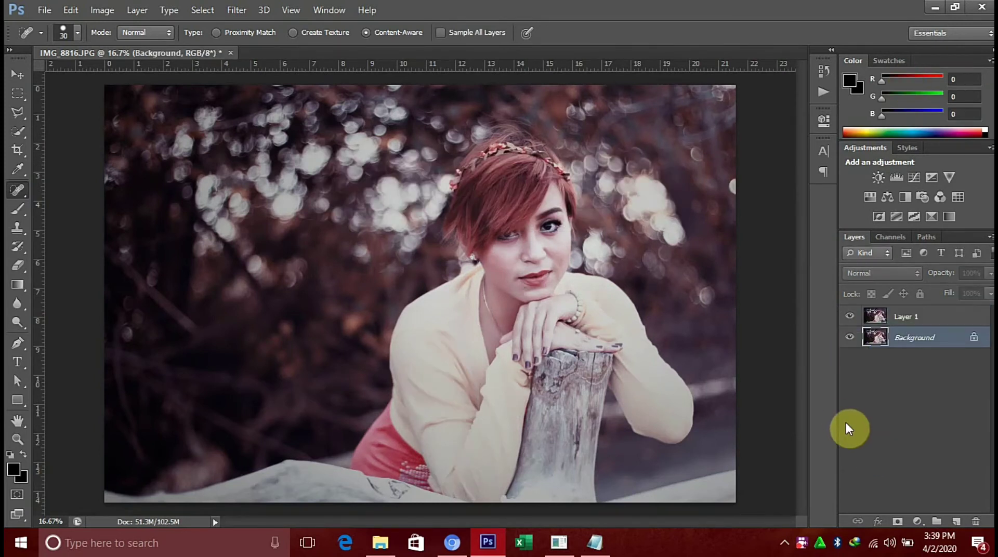
{"action": "left_click", "coordinate": [920, 318]}
{"action": "left_click", "coordinate": [990, 236]}
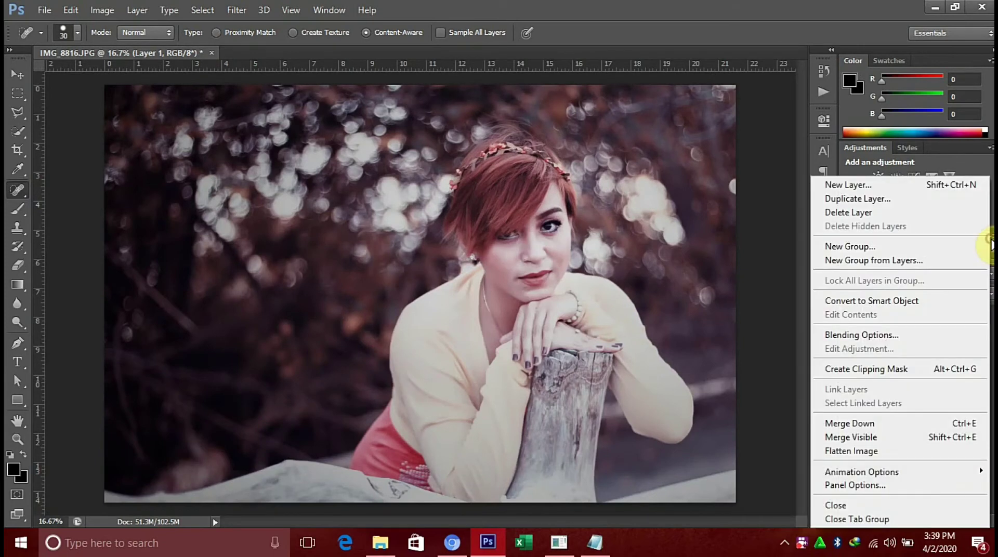
{"action": "left_click", "coordinate": [891, 456]}
{"action": "key", "text": "ctrl+j"}
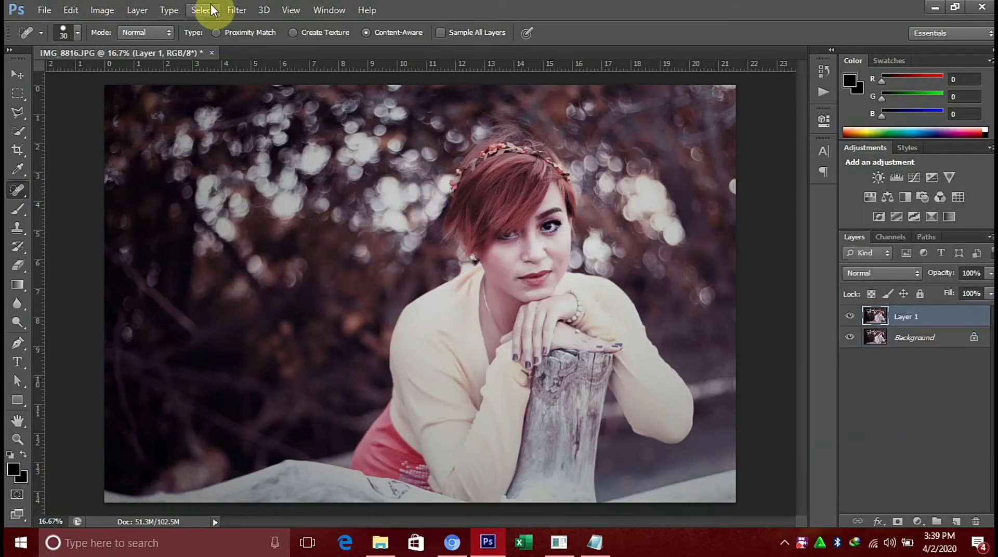
Apply a Surface Blur with Radius 18 and Threshold 20 to Layer 1.
{"action": "left_click", "coordinate": [236, 10]}
{"action": "mouse_move", "coordinate": [311, 157]}
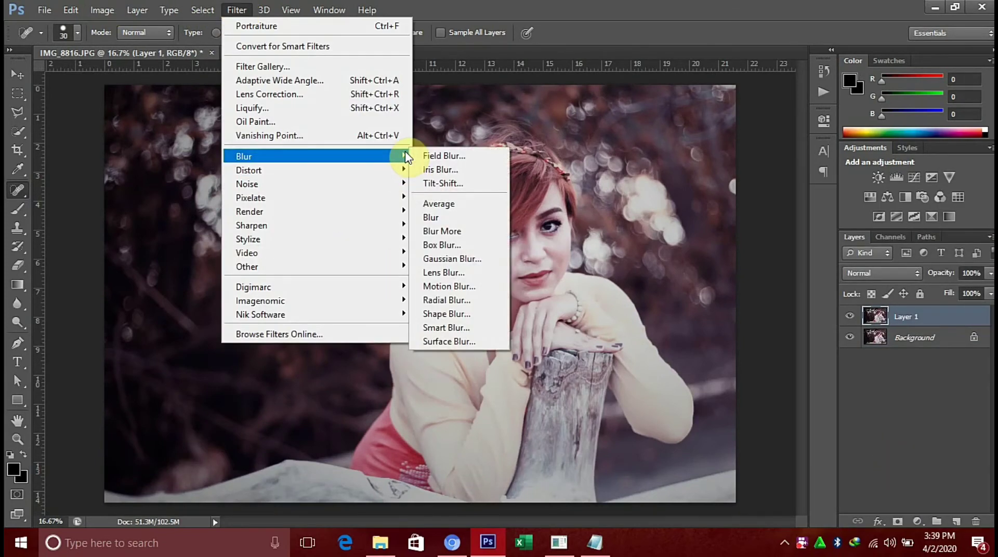
{"action": "left_click", "coordinate": [449, 342]}
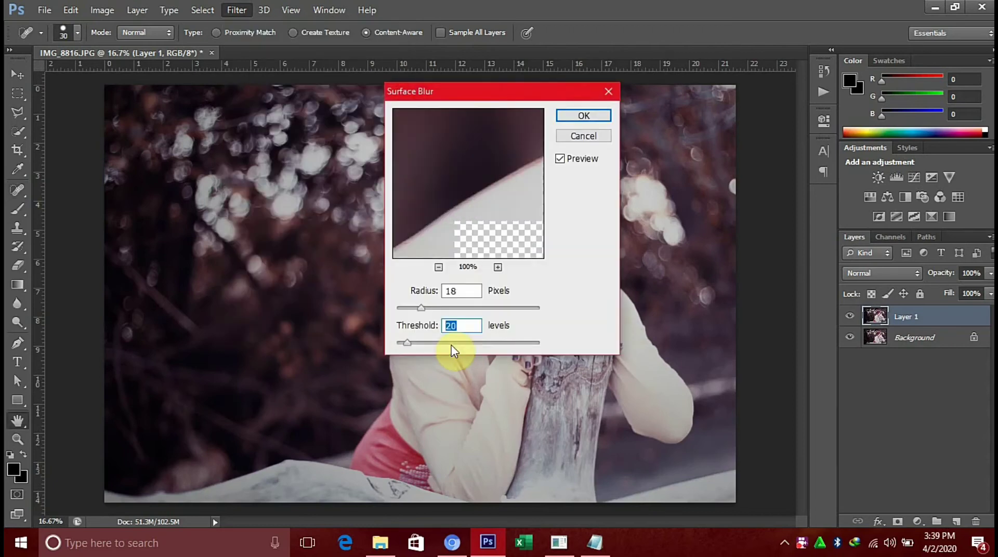
{"action": "key", "text": "j"}
{"action": "left_click", "coordinate": [582, 115]}
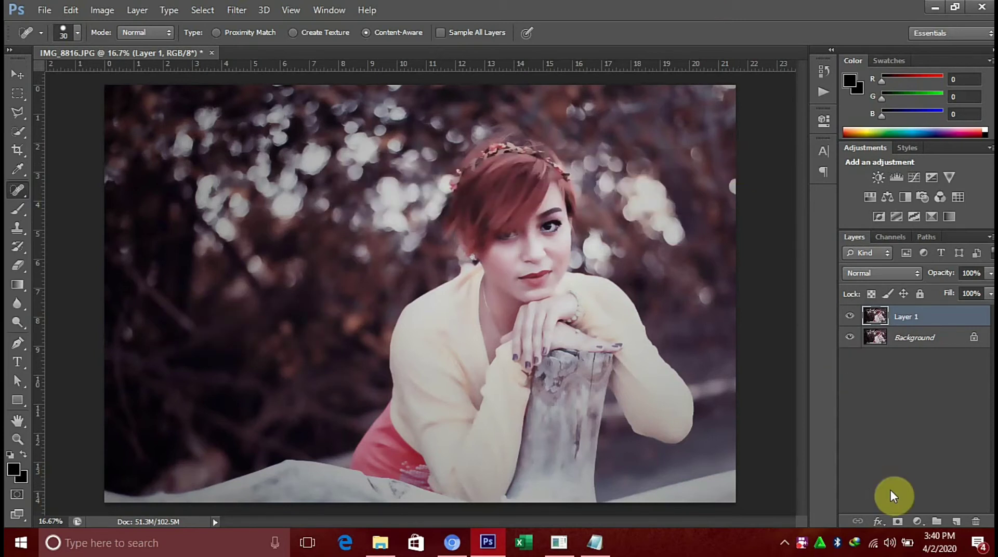
Mask the blurred layer and paint the smoothing onto the cheek and nose at 100% opacity.
{"action": "left_click", "coordinate": [897, 521]}
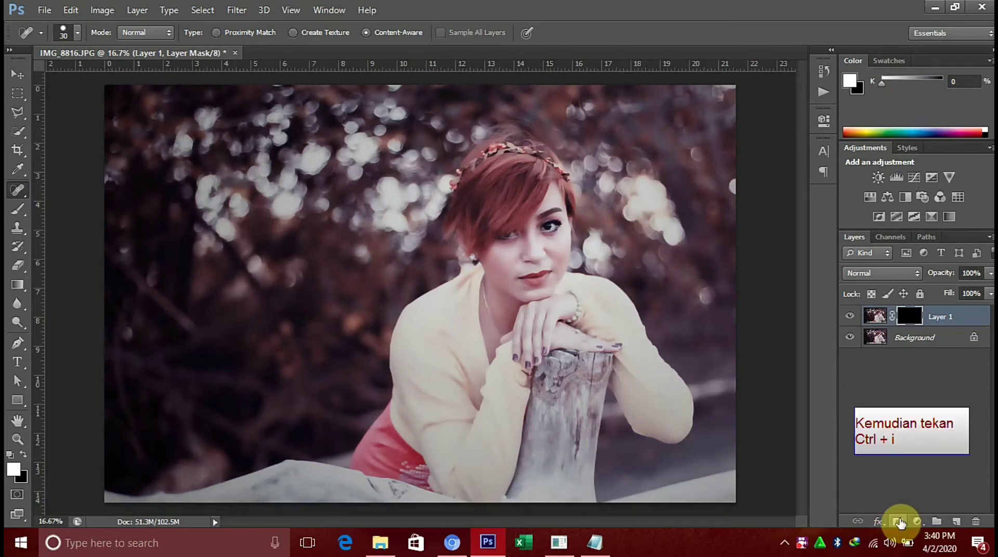
{"action": "key", "text": "ctrl+plus"}
{"action": "key", "text": "ctrl+plus"}
{"action": "key", "text": "ctrl+plus"}
{"action": "left_click", "coordinate": [17, 209]}
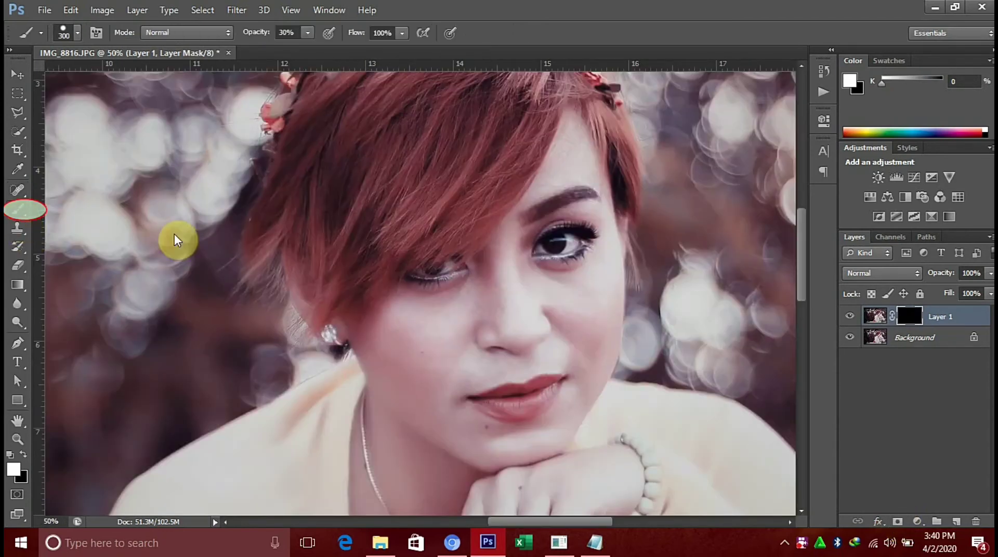
{"action": "key", "text": "bracketleft"}
{"action": "key", "text": "bracketleft"}
{"action": "key", "text": "bracketleft"}
{"action": "key", "text": "bracketleft"}
{"action": "key", "text": "bracketleft"}
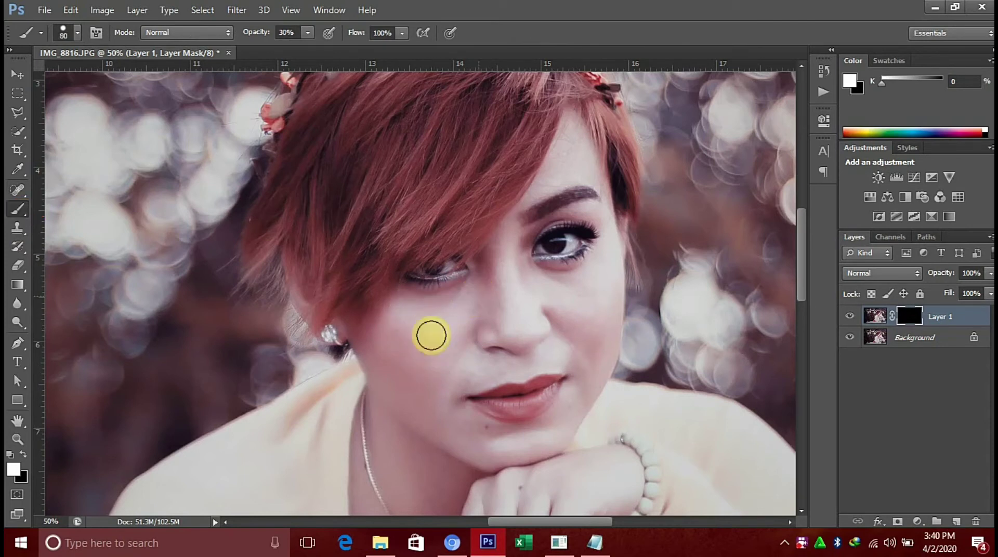
{"action": "left_click_drag", "start_coordinate": [431, 327], "coordinate": [412, 348]}
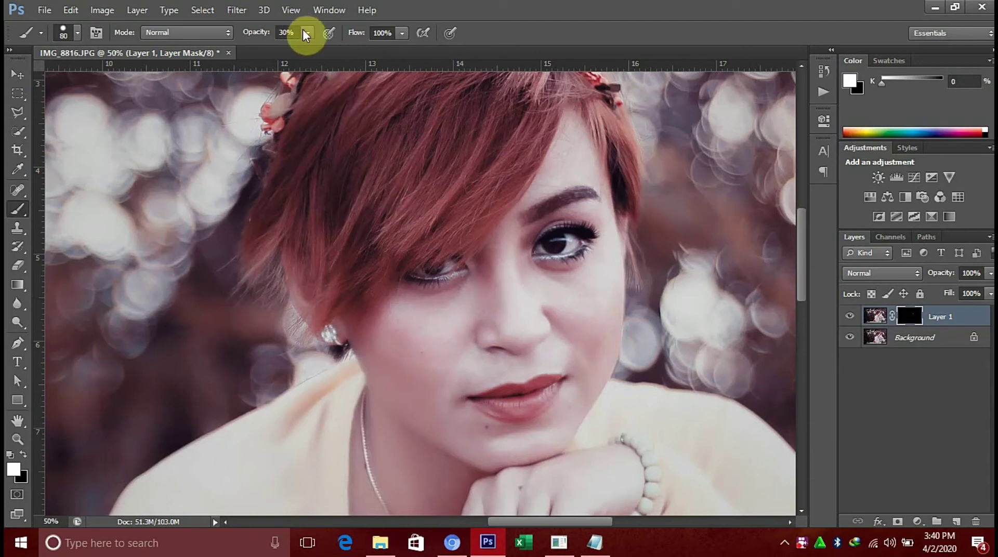
{"action": "left_click_drag", "start_coordinate": [306, 37], "coordinate": [430, 41]}
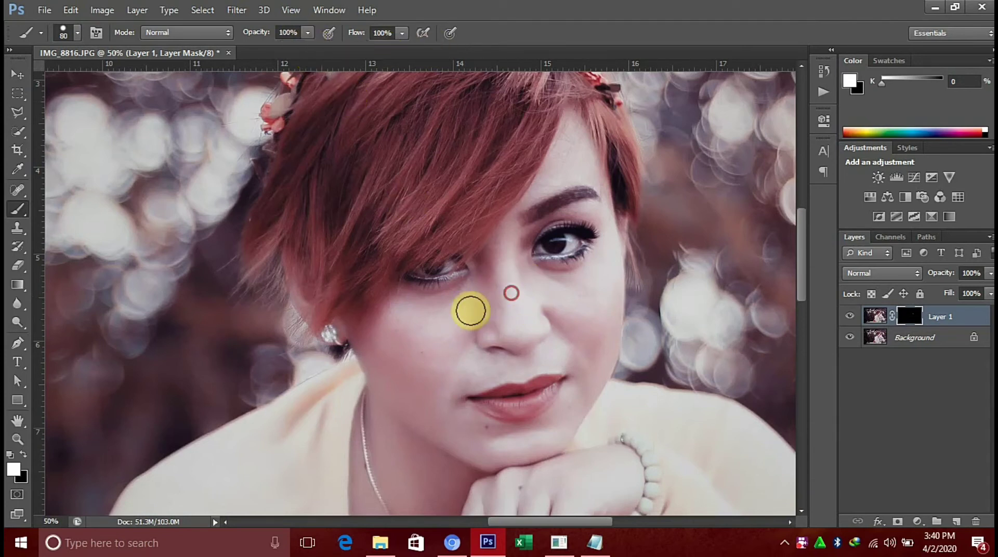
{"action": "mouse_move", "coordinate": [470, 310]}
{"action": "left_mouse_down"}
{"action": "mouse_move", "coordinate": [450, 420]}
{"action": "mouse_move", "coordinate": [609, 274]}
{"action": "left_mouse_up"}
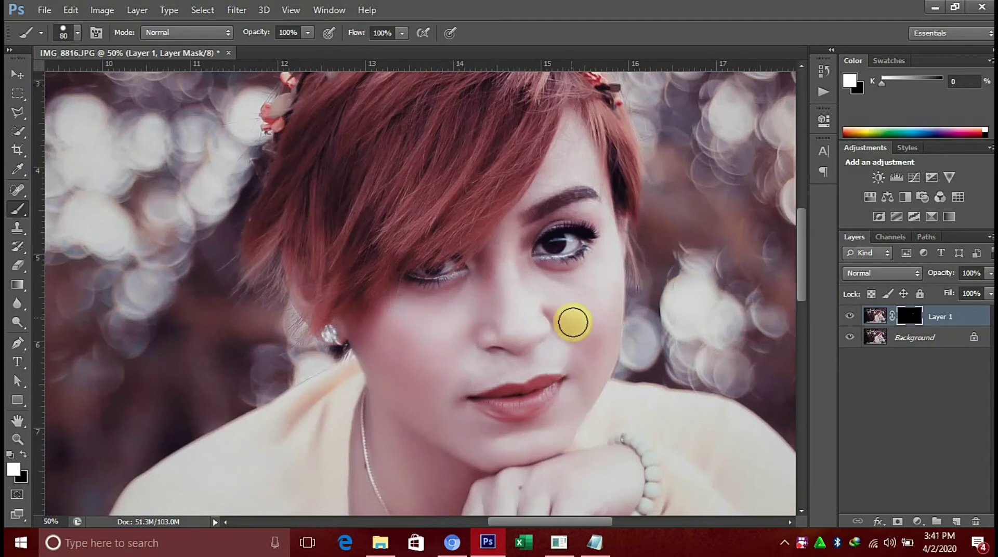
{"action": "mouse_move", "coordinate": [528, 283]}
{"action": "left_mouse_down"}
{"action": "mouse_move", "coordinate": [495, 286]}
{"action": "mouse_move", "coordinate": [498, 364]}
{"action": "mouse_move", "coordinate": [526, 200]}
{"action": "mouse_move", "coordinate": [561, 134]}
{"action": "mouse_move", "coordinate": [597, 176]}
{"action": "mouse_move", "coordinate": [572, 161]}
{"action": "mouse_move", "coordinate": [592, 167]}
{"action": "mouse_move", "coordinate": [613, 235]}
{"action": "left_mouse_up"}
{"action": "key", "text": "bracketleft"}
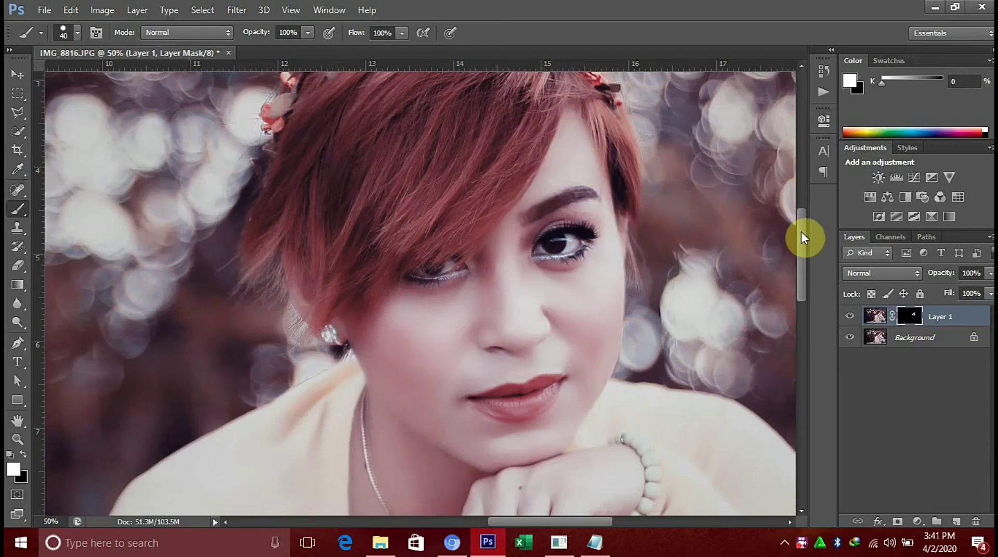
{"action": "left_click_drag", "start_coordinate": [803, 238], "coordinate": [802, 262]}
Paint the skin smoothing onto the hand with a slightly larger brush.
{"action": "key", "text": "ctrl+minus"}
{"action": "scroll", "coordinate": [392, 255], "scroll_direction": "up", "scroll_amount": 2}
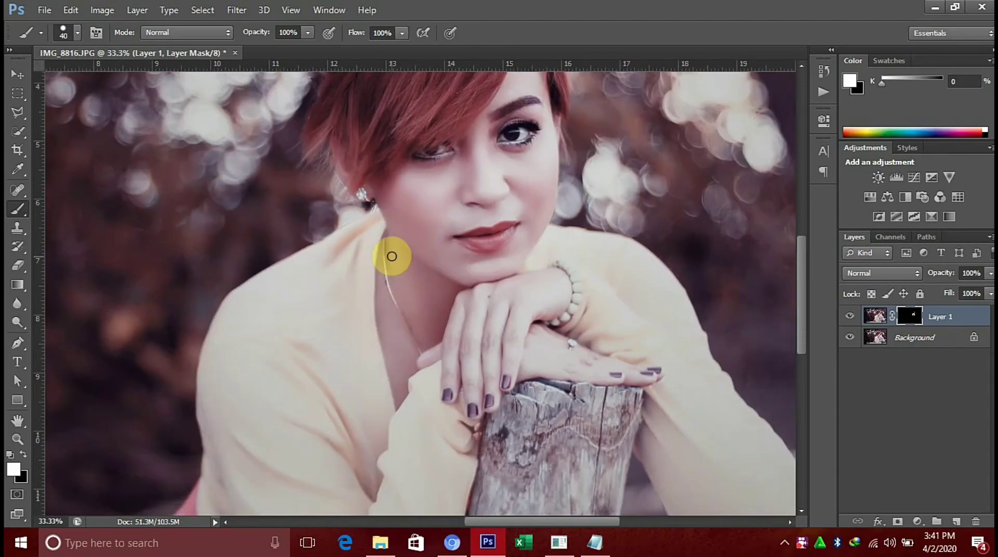
{"action": "key", "text": "bracketright"}
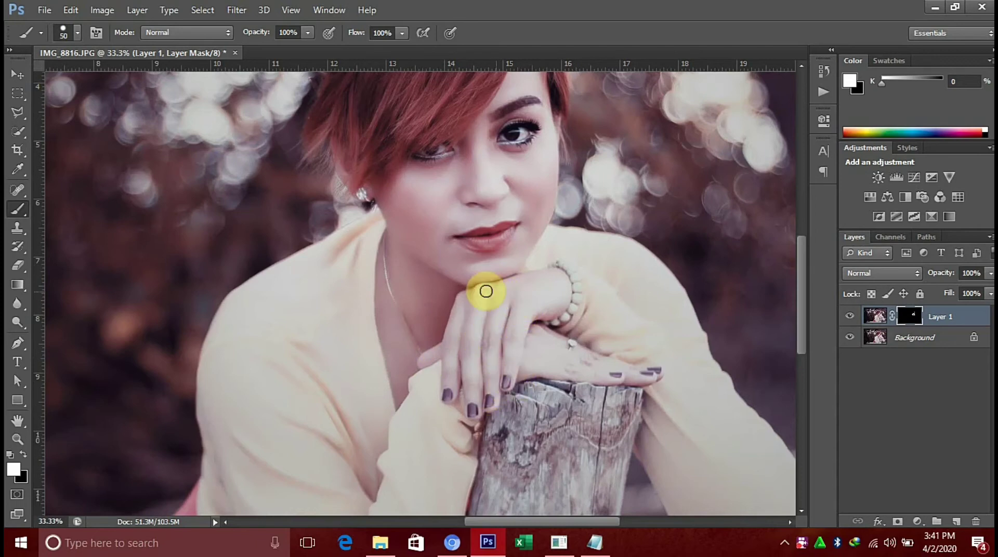
{"action": "left_click_drag", "start_coordinate": [486, 291], "coordinate": [547, 355]}
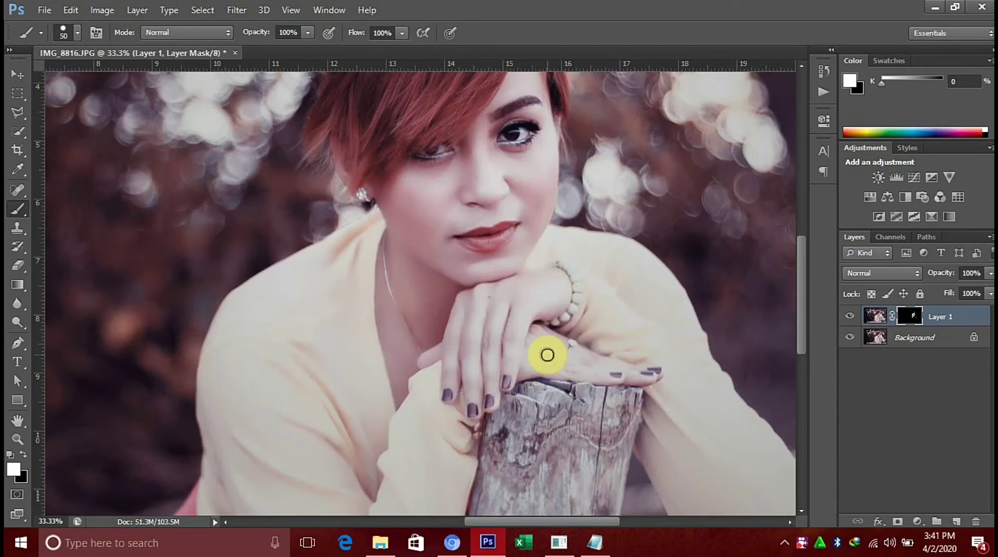
{"action": "scroll", "coordinate": [547, 355], "scroll_direction": "down", "scroll_amount": 2}
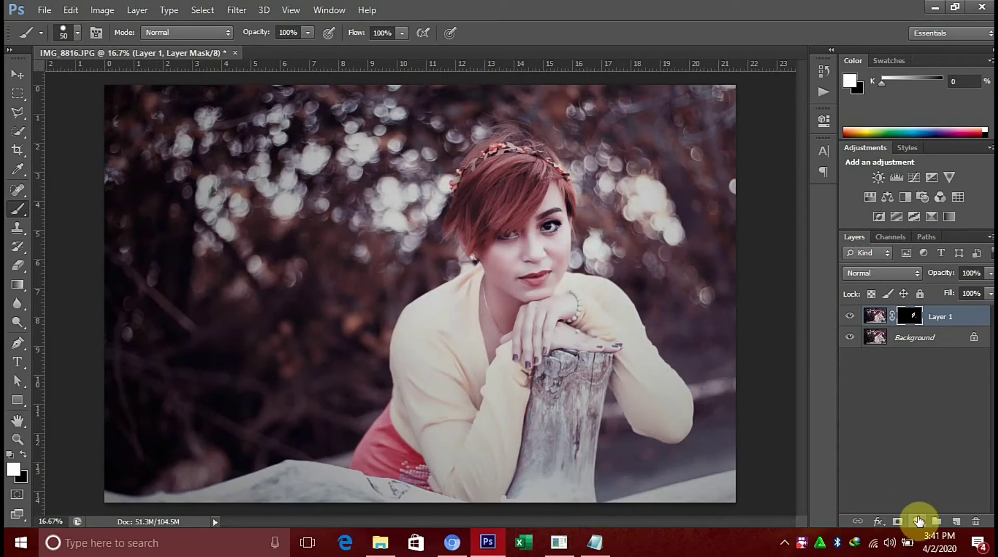
Flatten the image and add a Curves adjustment layer.
{"action": "left_click", "coordinate": [990, 236]}
{"action": "left_click", "coordinate": [868, 448]}
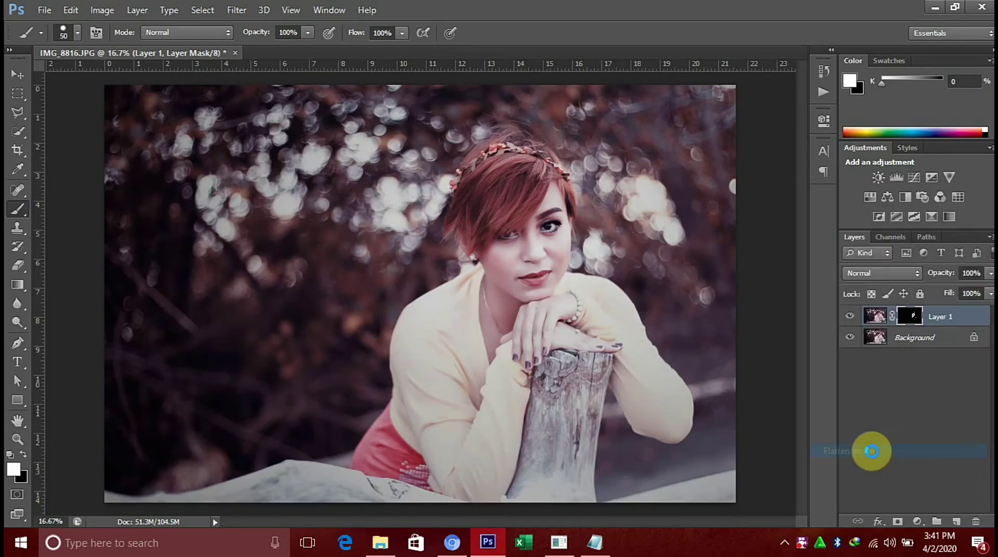
{"action": "left_click", "coordinate": [918, 521]}
{"action": "left_click", "coordinate": [910, 292]}
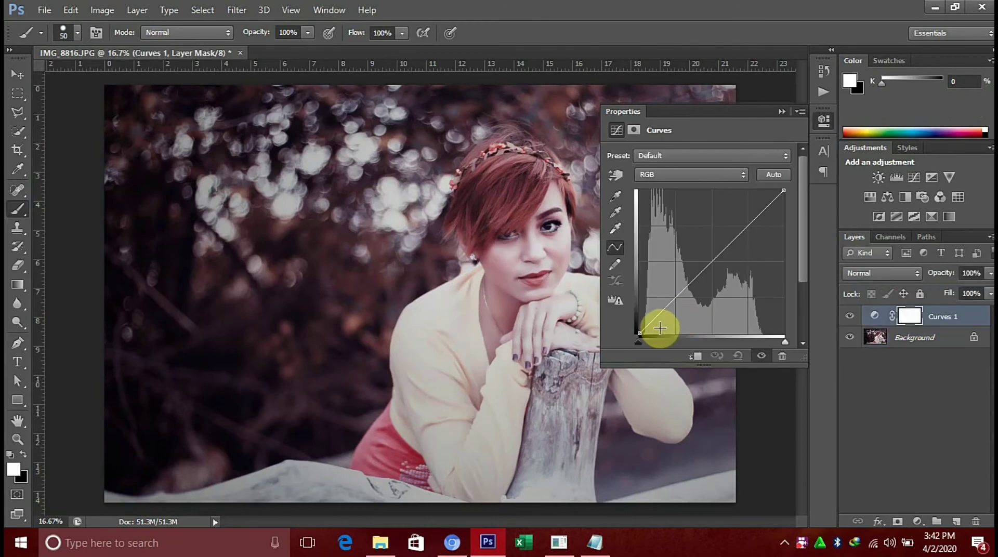
Lift the Curves shadow point, flatten the image, and duplicate it as Layer 1.
{"action": "mouse_move", "coordinate": [659, 328]}
{"action": "left_mouse_down"}
{"action": "mouse_move", "coordinate": [636, 332]}
{"action": "mouse_move", "coordinate": [644, 340]}
{"action": "left_mouse_up"}
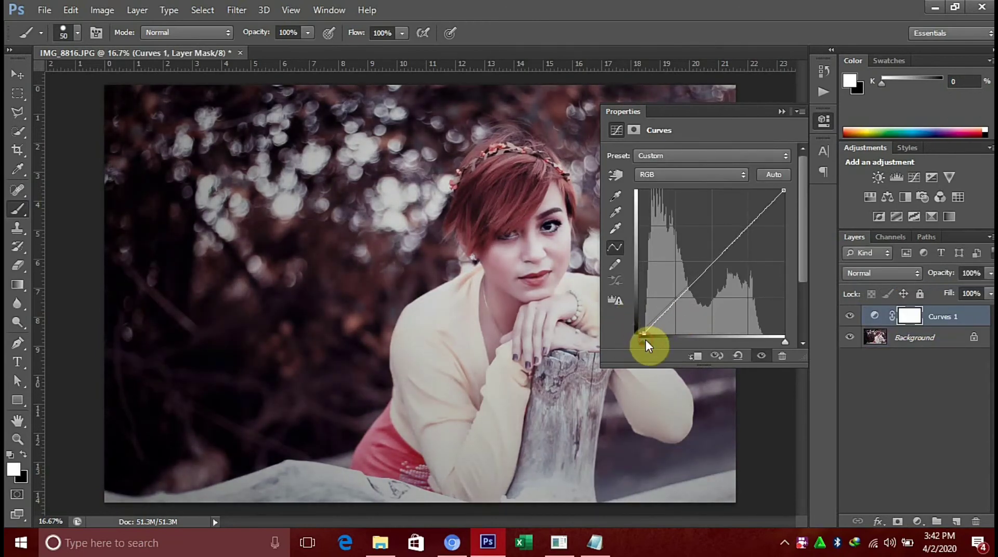
{"action": "left_click", "coordinate": [782, 111]}
{"action": "left_click", "coordinate": [989, 237]}
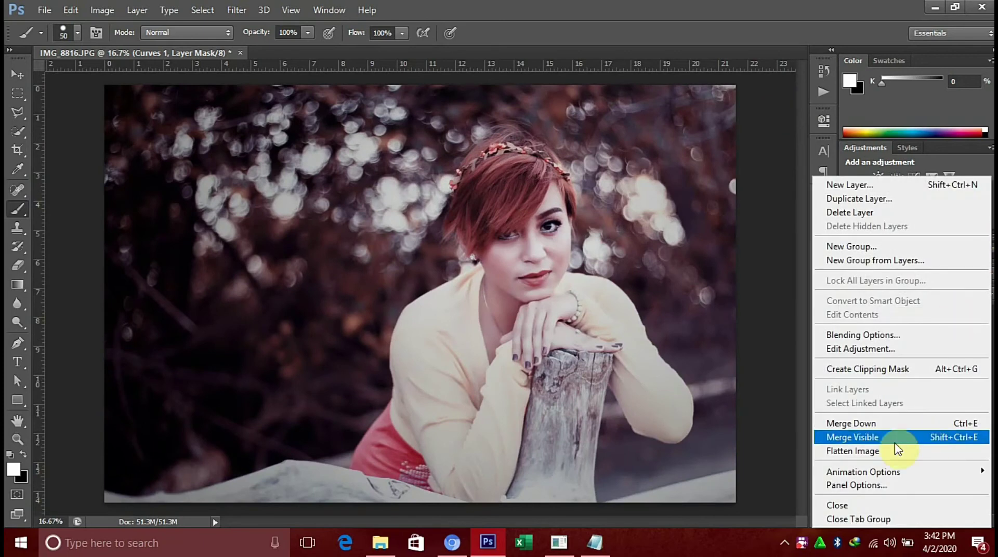
{"action": "left_click", "coordinate": [880, 451]}
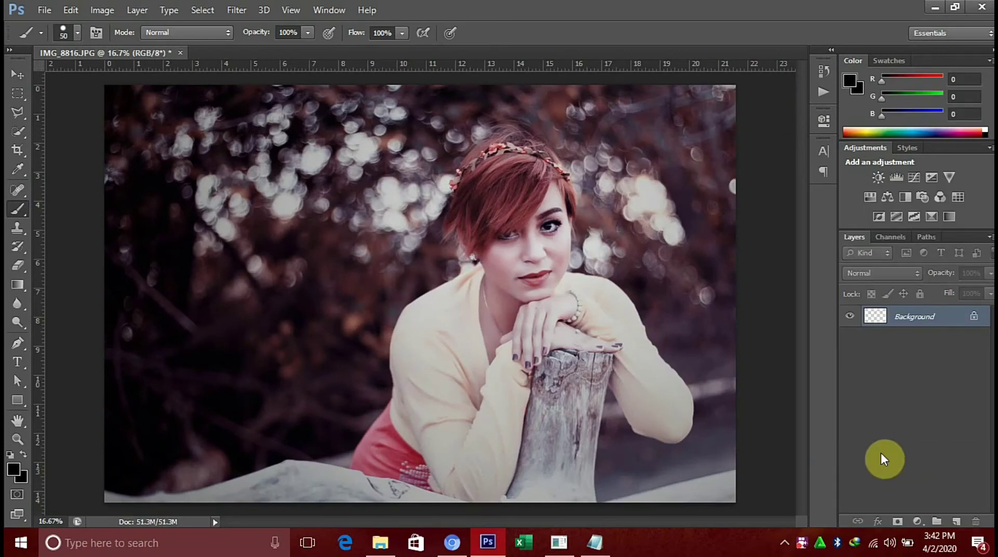
{"action": "key", "text": "ctrl+j"}
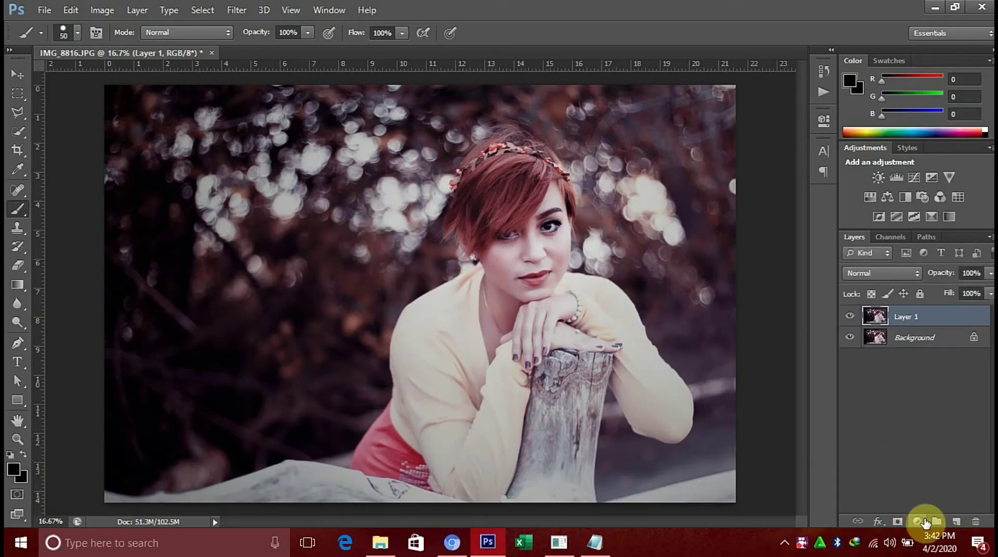
Add a new layer and set the foreground to light orange and background to yellow.
{"action": "left_click", "coordinate": [956, 521]}
{"action": "left_click", "coordinate": [14, 470]}
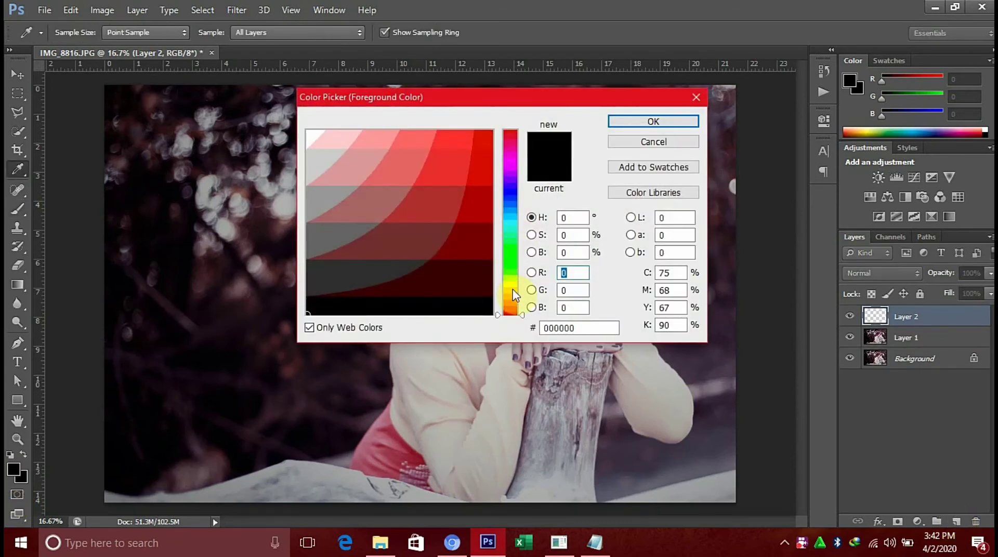
{"action": "left_click", "coordinate": [512, 298]}
{"action": "left_click", "coordinate": [382, 135]}
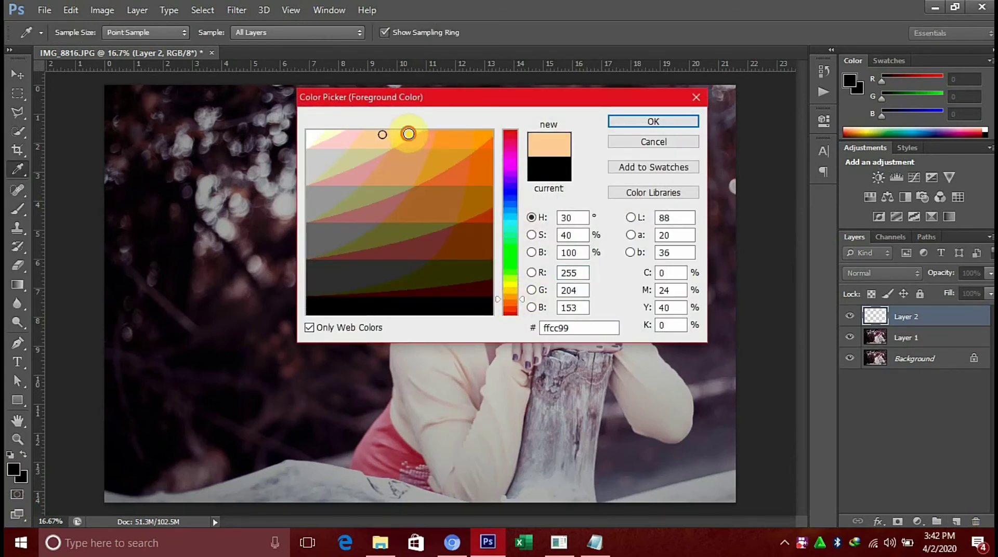
{"action": "left_click", "coordinate": [655, 121]}
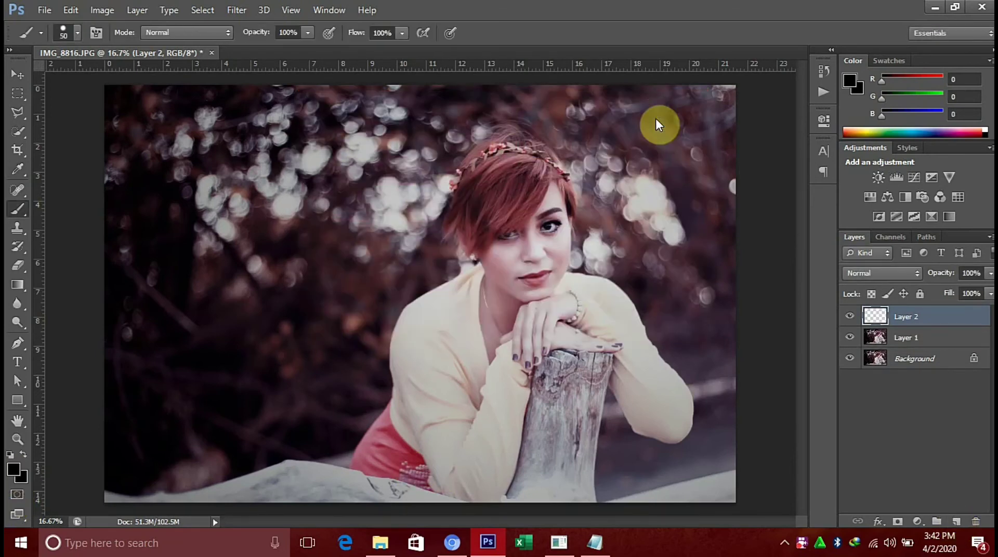
{"action": "left_click", "coordinate": [21, 476]}
{"action": "left_click", "coordinate": [509, 293]}
{"action": "left_click", "coordinate": [417, 137]}
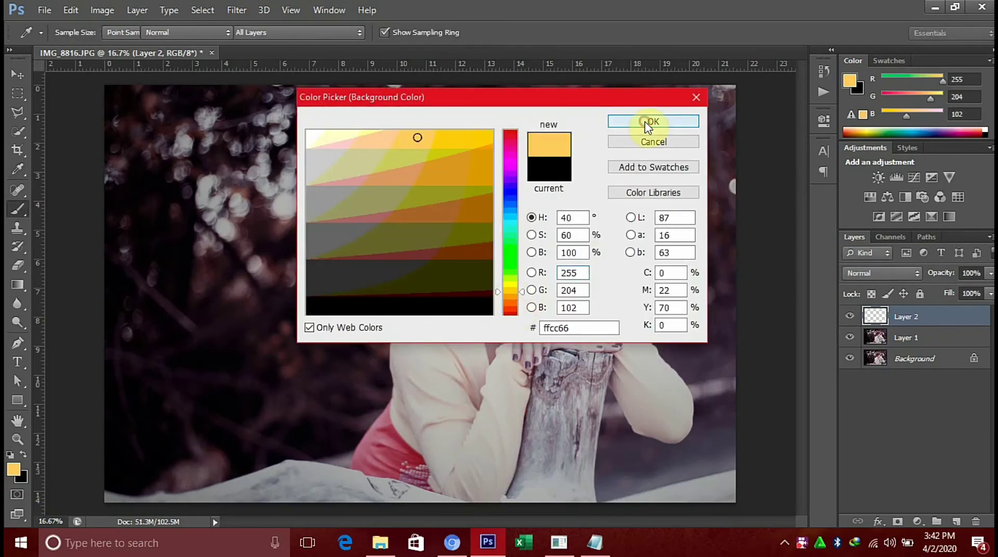
{"action": "left_click", "coordinate": [652, 122]}
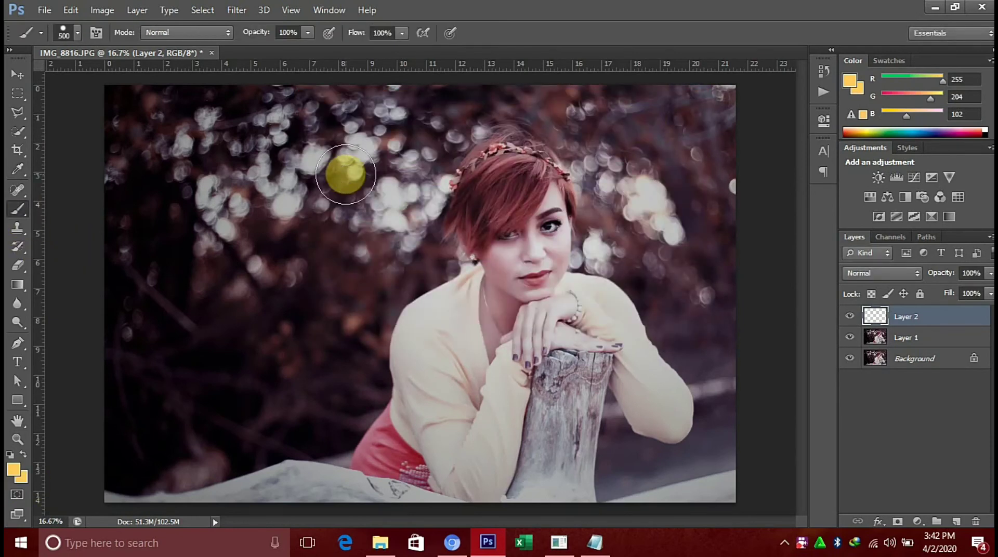
Paint a glow in the upper-left with a 1500 px soft round brush at 0% hardness.
{"action": "key", "text": "bracketright"}
{"action": "key", "text": "bracketright"}
{"action": "key", "text": "bracketright"}
{"action": "key", "text": "bracketright"}
{"action": "key", "text": "bracketright"}
{"action": "key", "text": "bracketright"}
{"action": "key", "text": "bracketright"}
{"action": "left_click", "coordinate": [320, 167]}
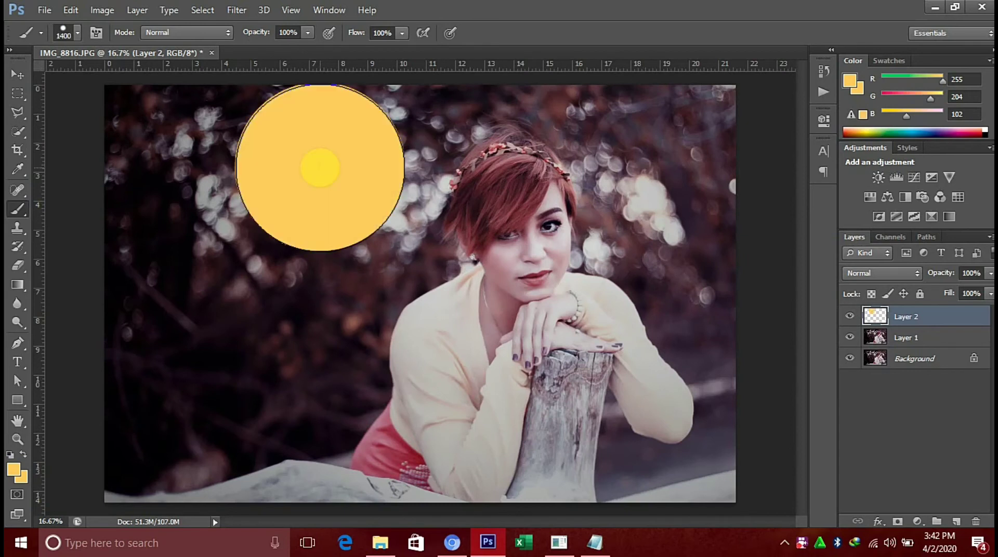
{"action": "key", "text": "ctrl+z"}
{"action": "left_click", "coordinate": [77, 32]}
{"action": "left_click", "coordinate": [33, 144]}
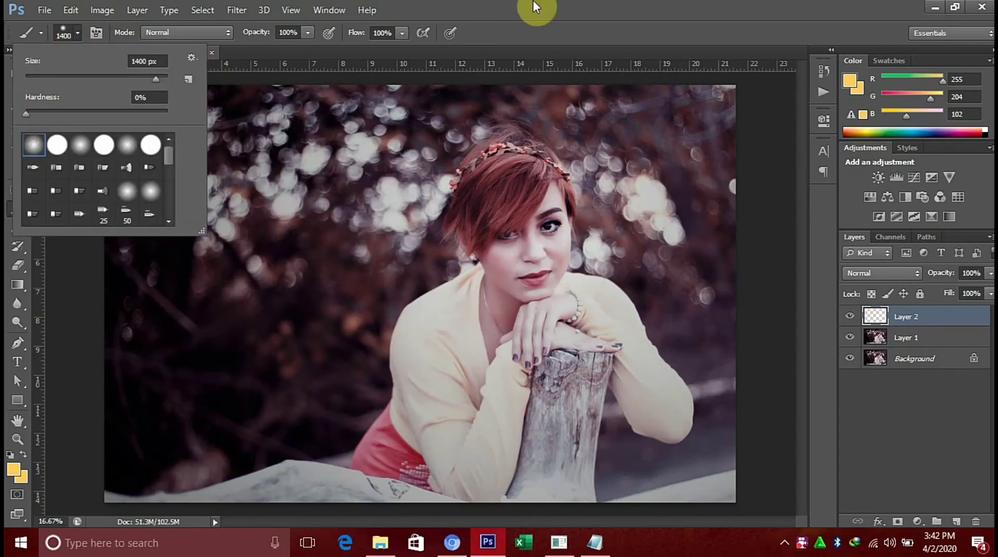
{"action": "left_click", "coordinate": [535, 7]}
{"action": "key", "text": "bracketright"}
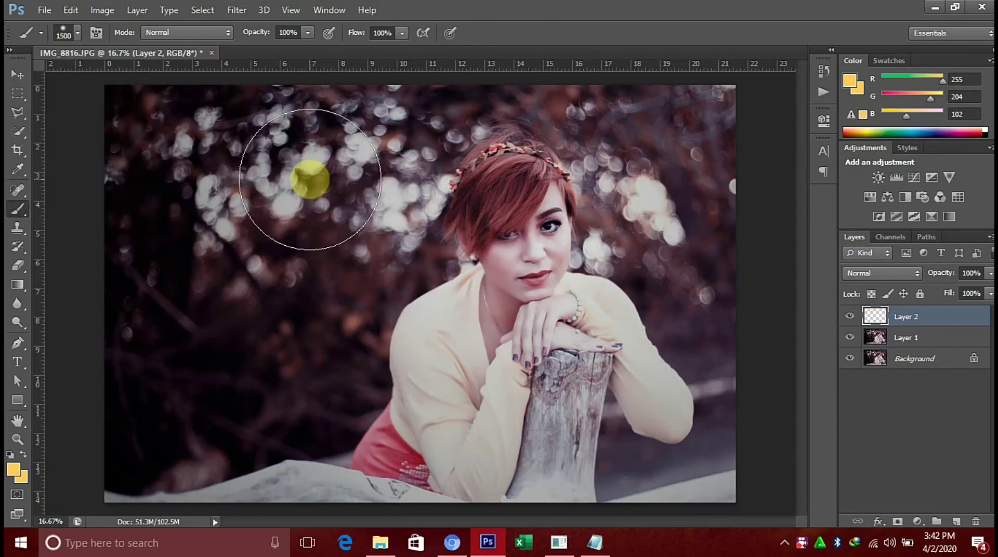
{"action": "left_click", "coordinate": [304, 178]}
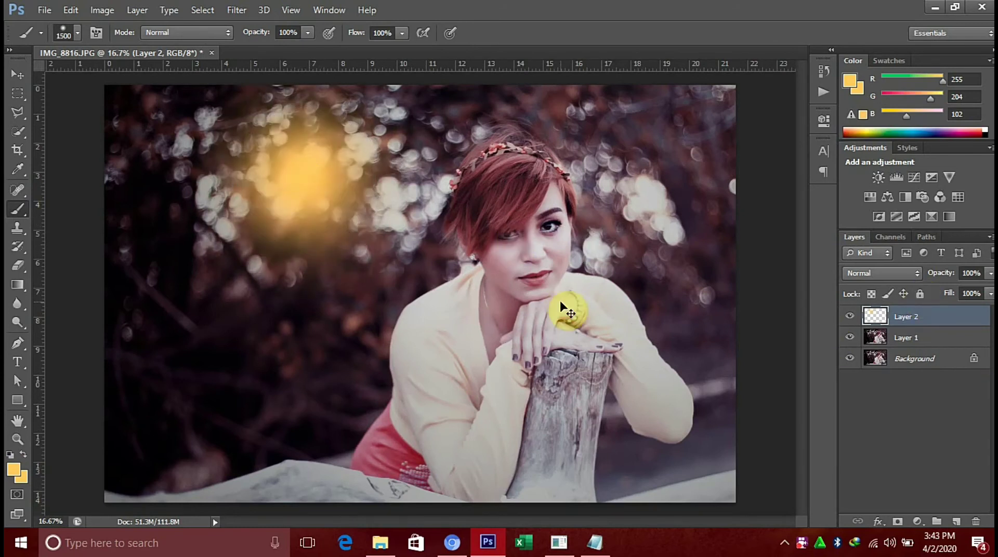
Enlarge the glow with Free Transform and reposition it in the upper-left background.
{"action": "key", "text": "ctrl+t"}
{"action": "left_click_drag", "start_coordinate": [451, 324], "coordinate": [493, 374]}
{"action": "left_click_drag", "start_coordinate": [155, 85], "coordinate": [114, 72]}
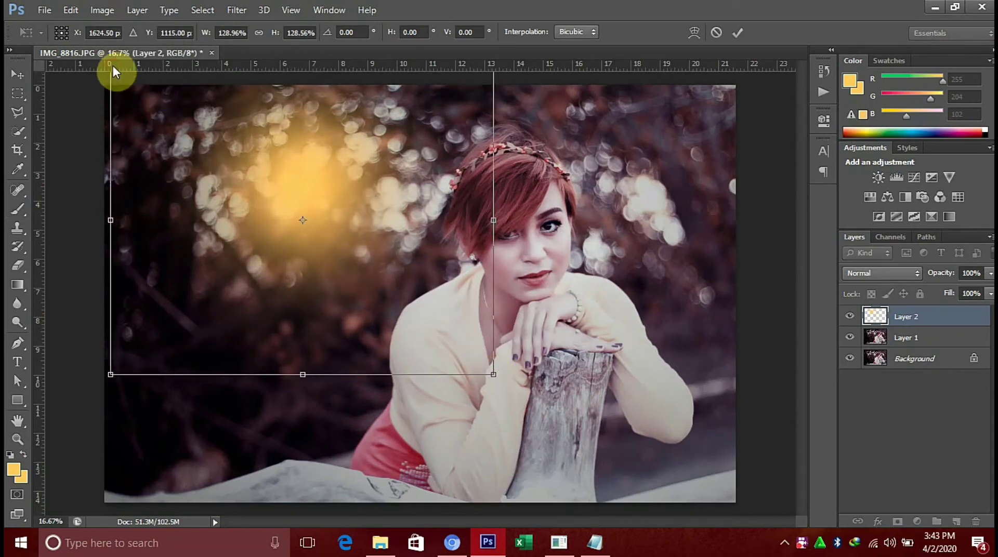
{"action": "key", "text": "Return"}
{"action": "key", "text": "b"}
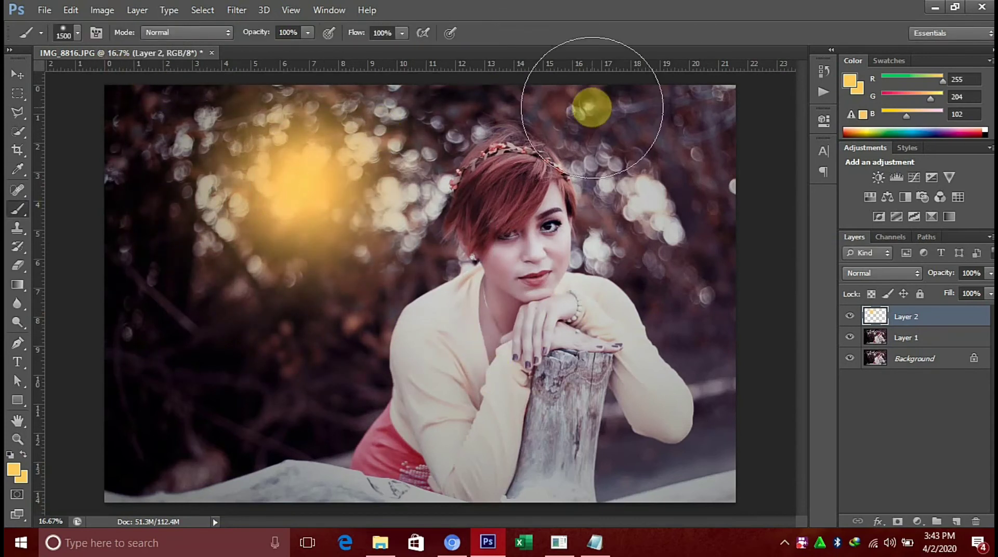
{"action": "key", "text": "ctrl+t"}
{"action": "left_click_drag", "start_coordinate": [319, 279], "coordinate": [314, 266]}
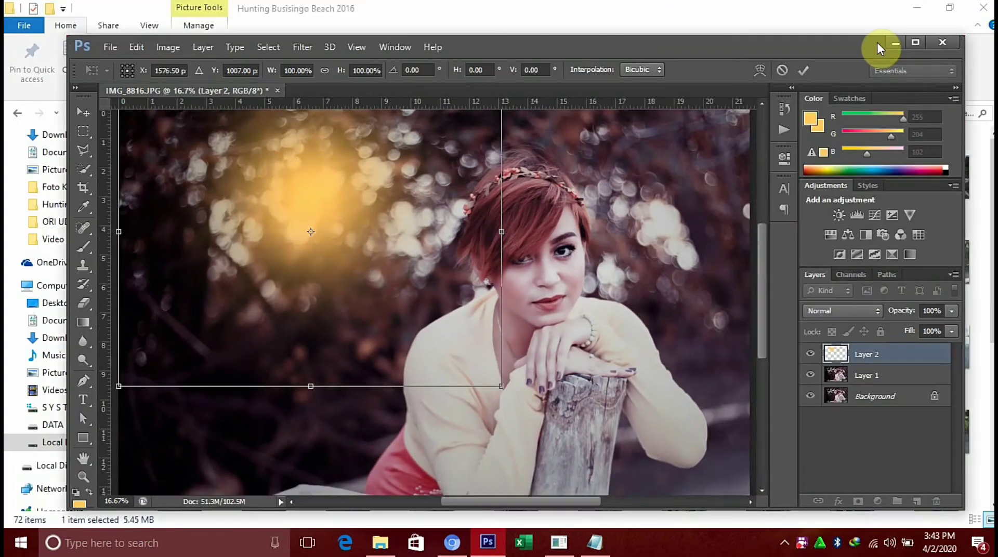
{"action": "key", "text": "Return"}
Set Layer 2's blend mode to Soft Light after trying Overlay.
{"action": "key", "text": "b"}
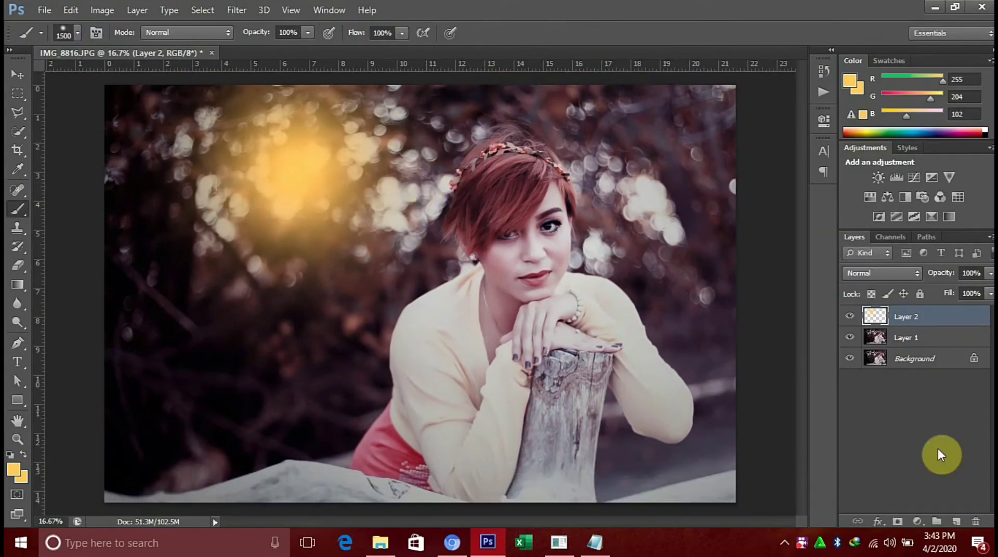
{"action": "left_click", "coordinate": [878, 275]}
{"action": "left_click", "coordinate": [862, 182]}
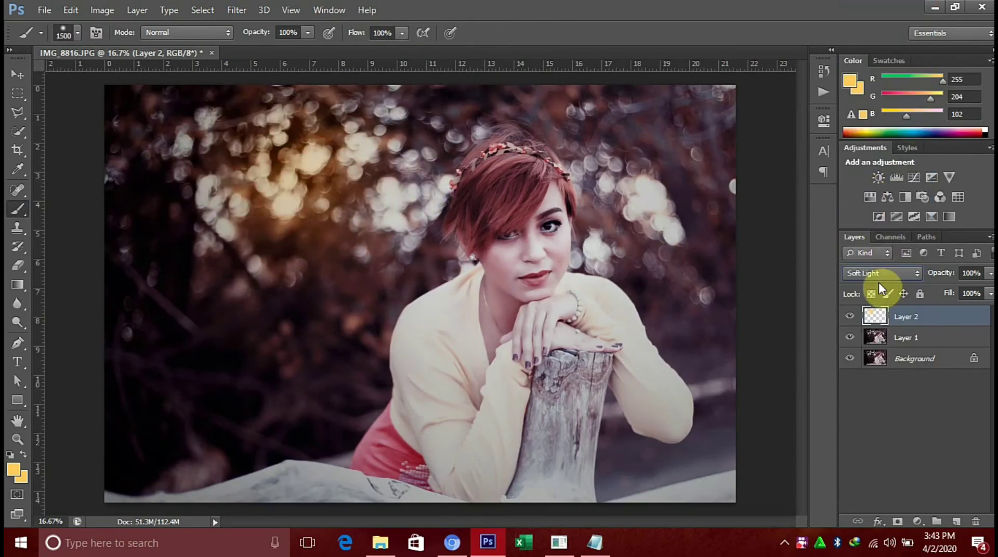
{"action": "left_click", "coordinate": [879, 275]}
{"action": "left_click", "coordinate": [864, 183]}
{"action": "left_click", "coordinate": [878, 266]}
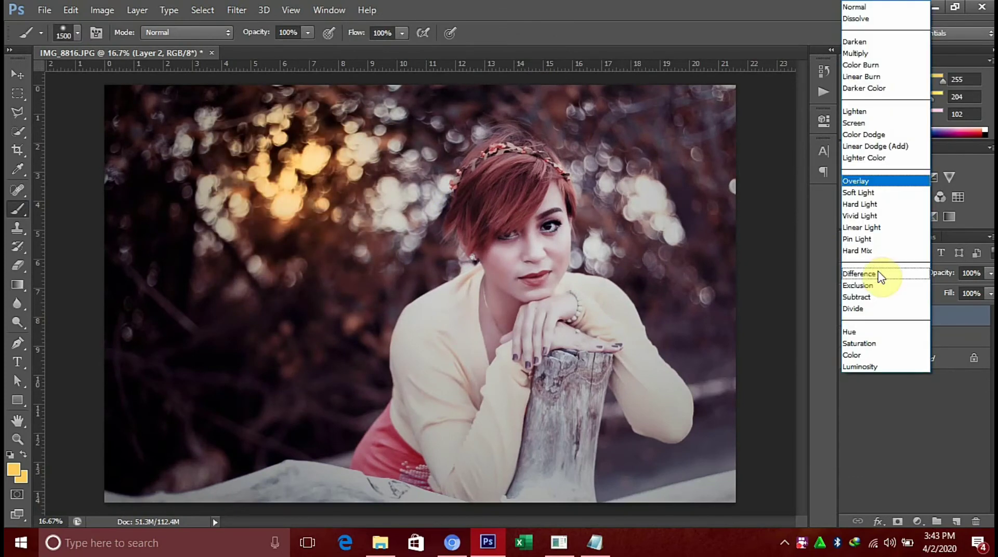
{"action": "left_click", "coordinate": [866, 192]}
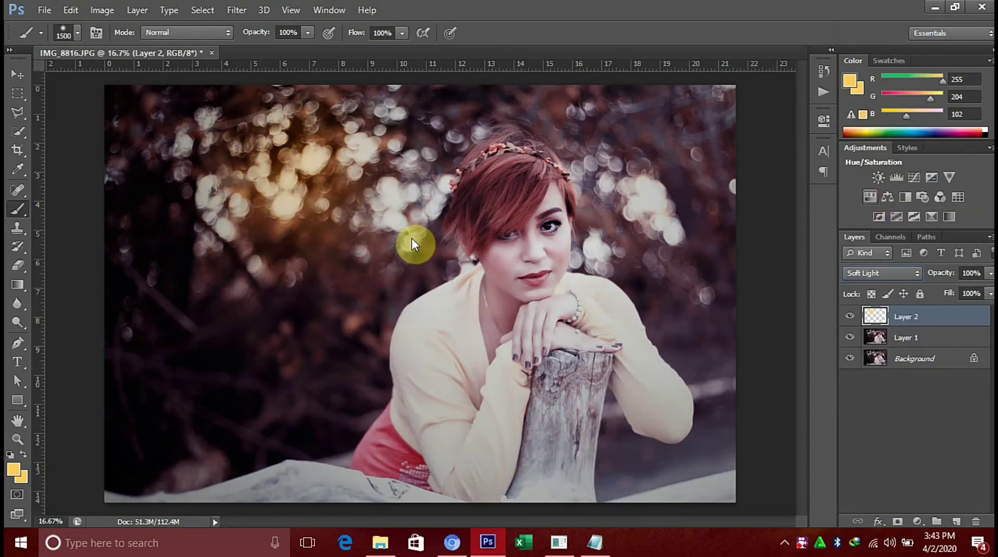
Scale the glow larger and move it up and to the left.
{"action": "key", "text": "ctrl+t"}
{"action": "left_click_drag", "start_coordinate": [487, 365], "coordinate": [575, 424]}
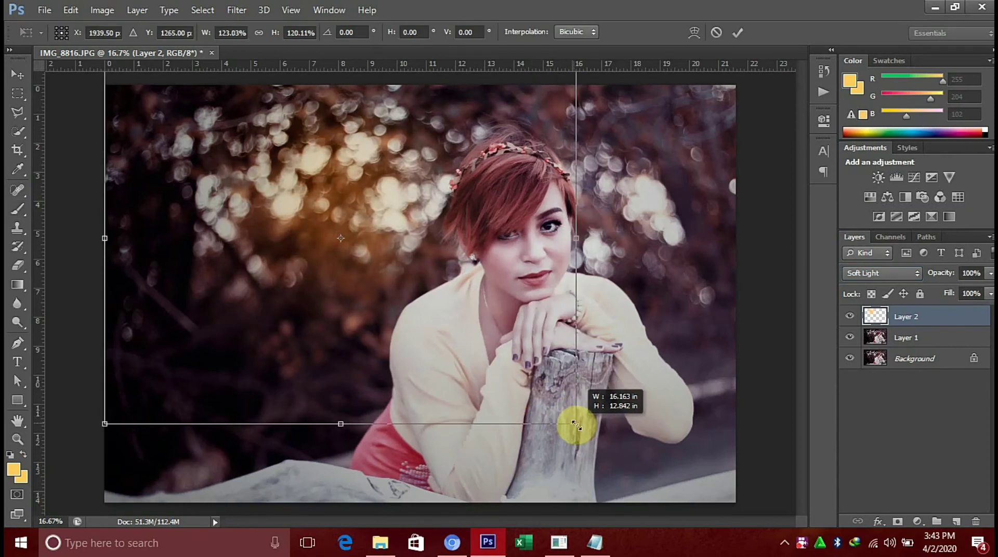
{"action": "left_click_drag", "start_coordinate": [379, 238], "coordinate": [360, 221]}
{"action": "key", "text": "Return"}
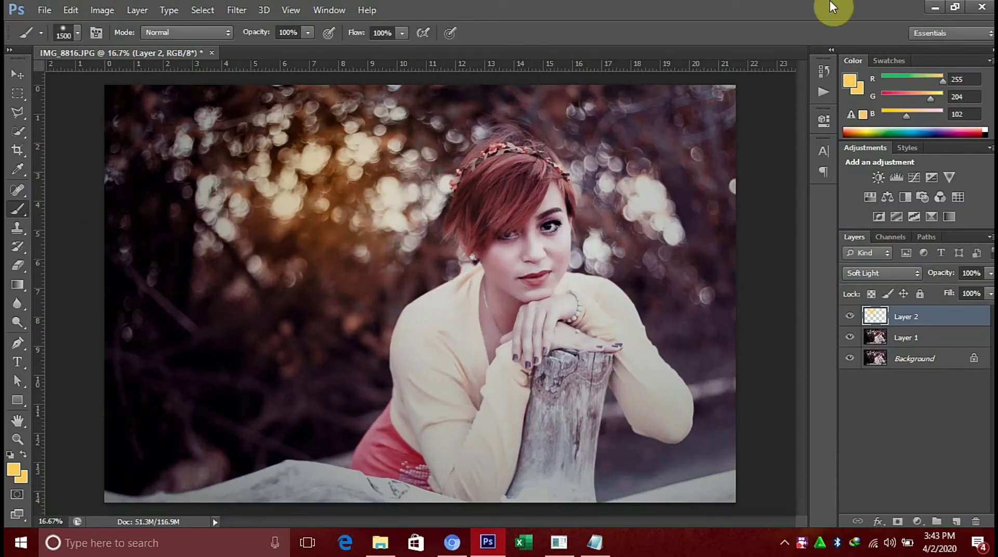
{"action": "key", "text": "ctrl+plus"}
{"action": "key", "text": "ctrl+plus"}
{"action": "key", "text": "ctrl+plus"}
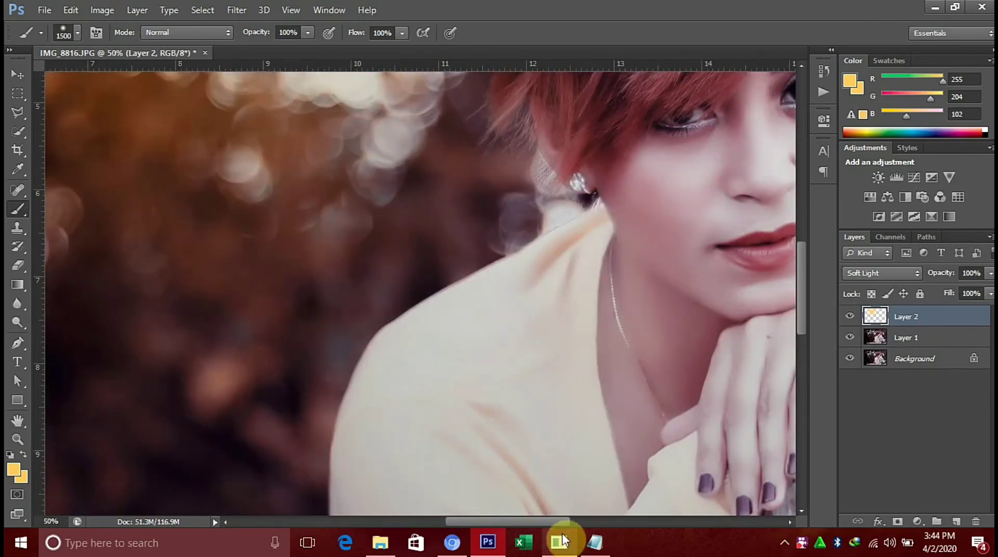
Shrink the brush to 250 px and look over the portrait, zooming out to the whole photo.
{"action": "key", "text": "bracketleft"}
{"action": "key", "text": "bracketleft"}
{"action": "key", "text": "bracketleft"}
{"action": "key", "text": "bracketleft"}
{"action": "key", "text": "bracketleft"}
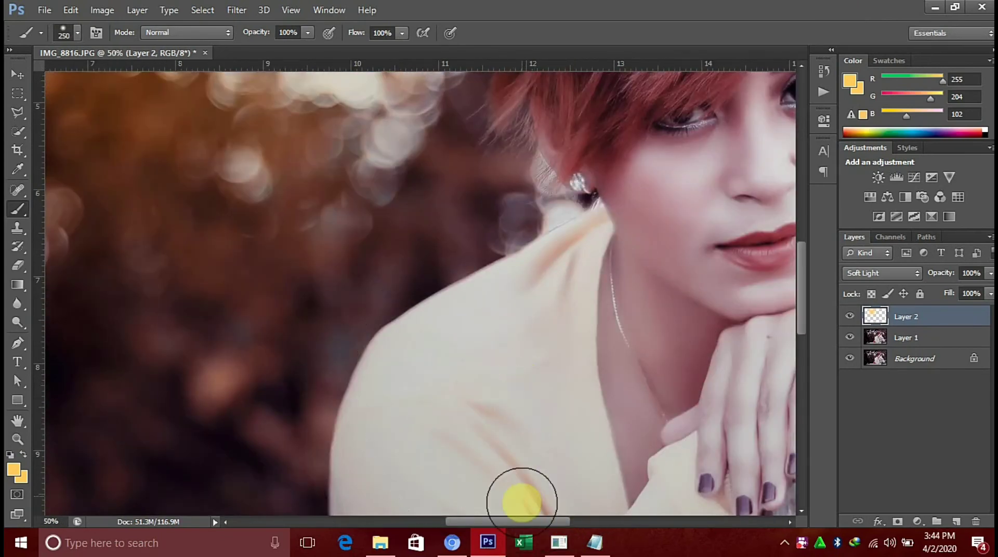
{"action": "left_click_drag", "start_coordinate": [523, 522], "coordinate": [583, 523]}
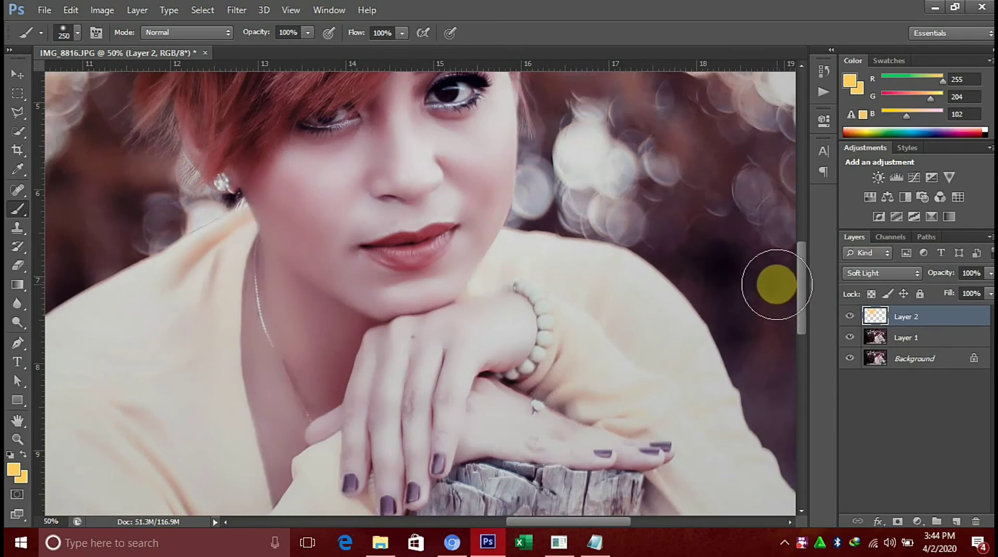
{"action": "left_click_drag", "start_coordinate": [803, 322], "coordinate": [805, 290]}
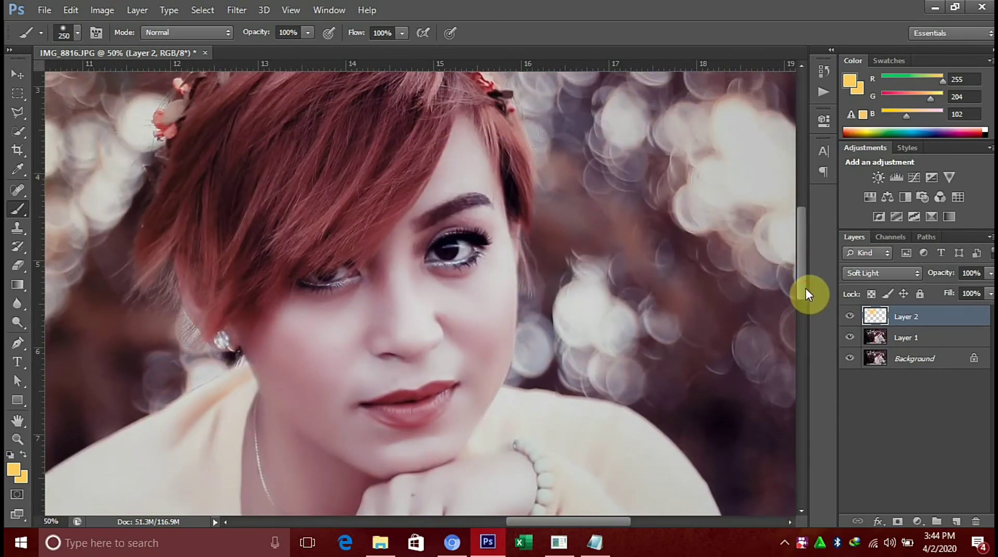
{"action": "key", "text": "ctrl+minus"}
{"action": "key", "text": "ctrl+minus"}
{"action": "key", "text": "ctrl+minus"}
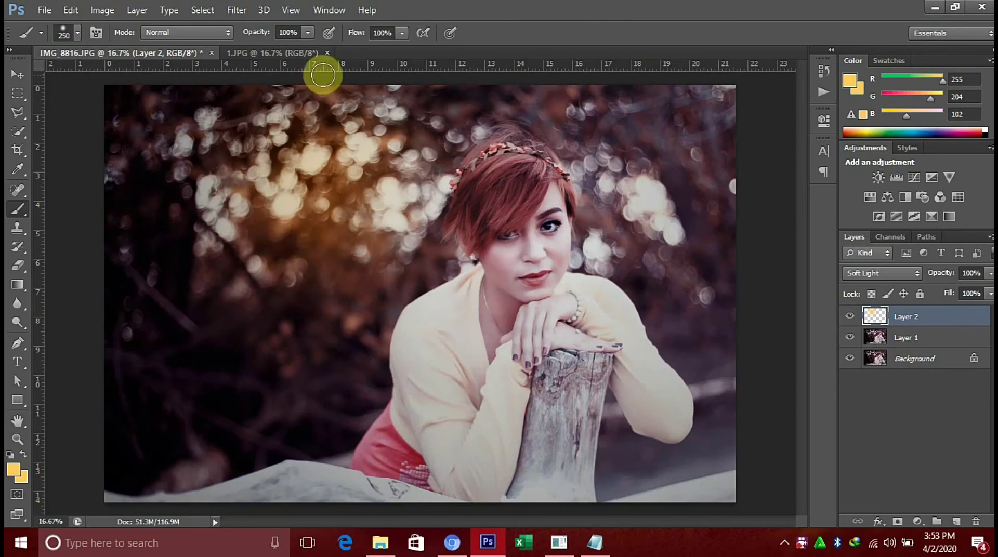
{"action": "left_click", "coordinate": [295, 52]}
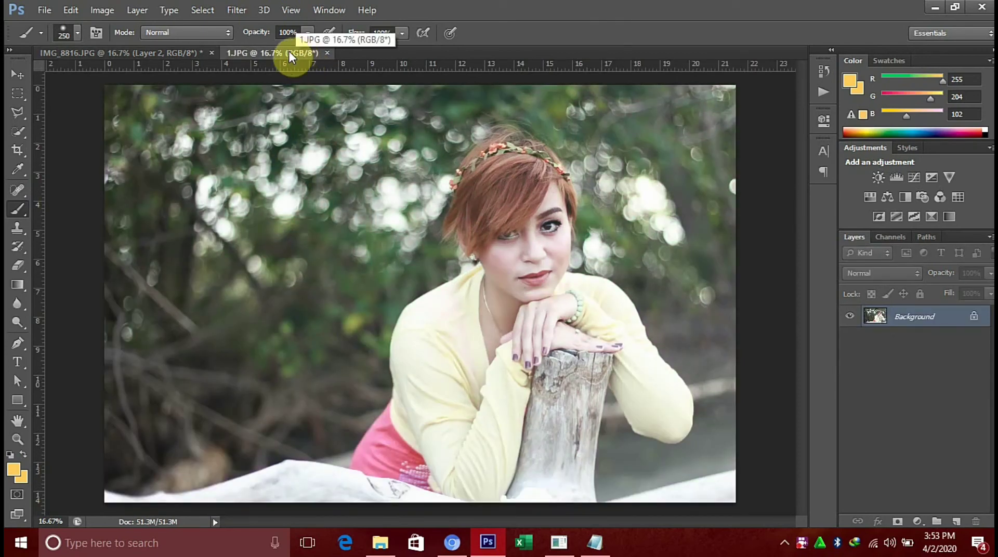
{"action": "left_click", "coordinate": [166, 53]}
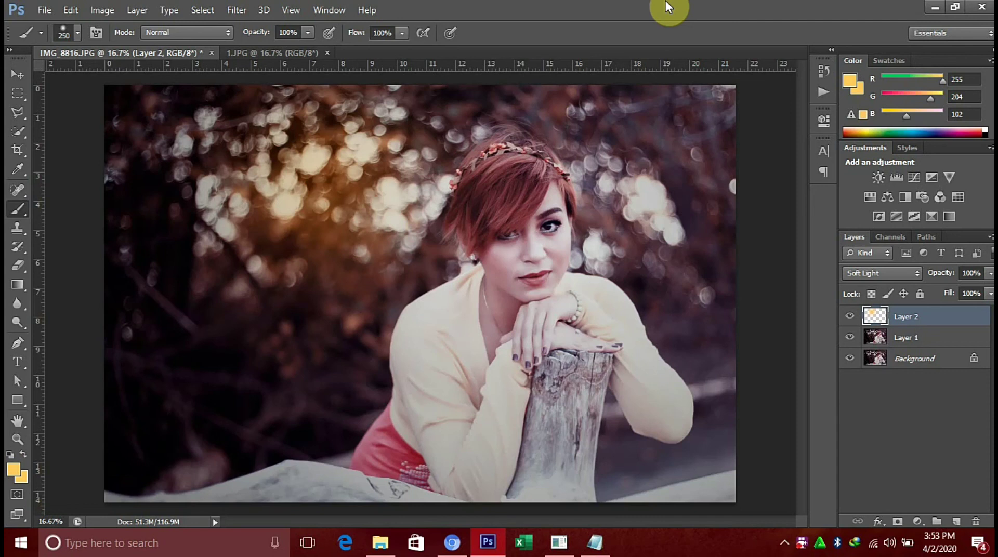
{"action": "left_click", "coordinate": [934, 8]}
Restore Chrome and search YouTube for a creator's name picked from recent searches.
{"action": "left_click", "coordinate": [453, 543]}
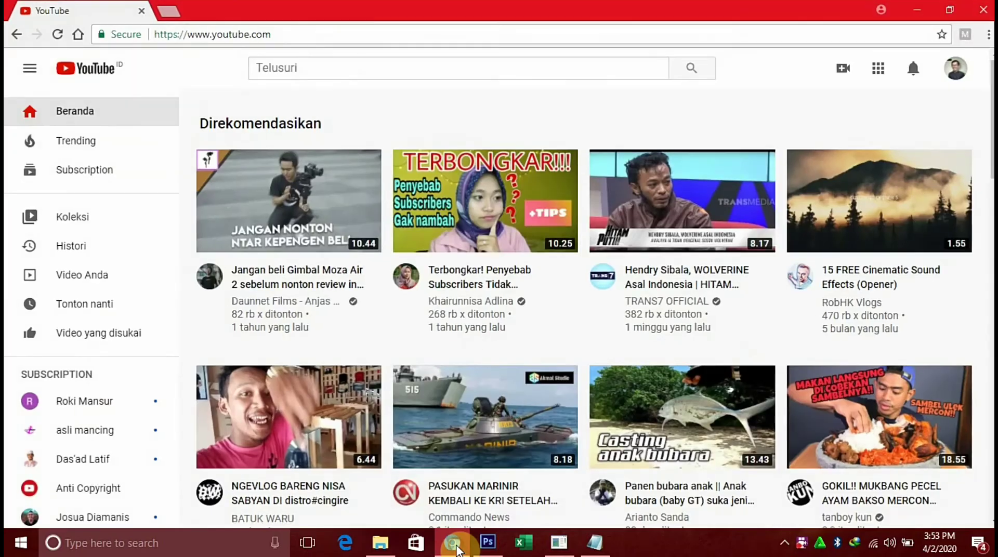
{"action": "left_click", "coordinate": [326, 71]}
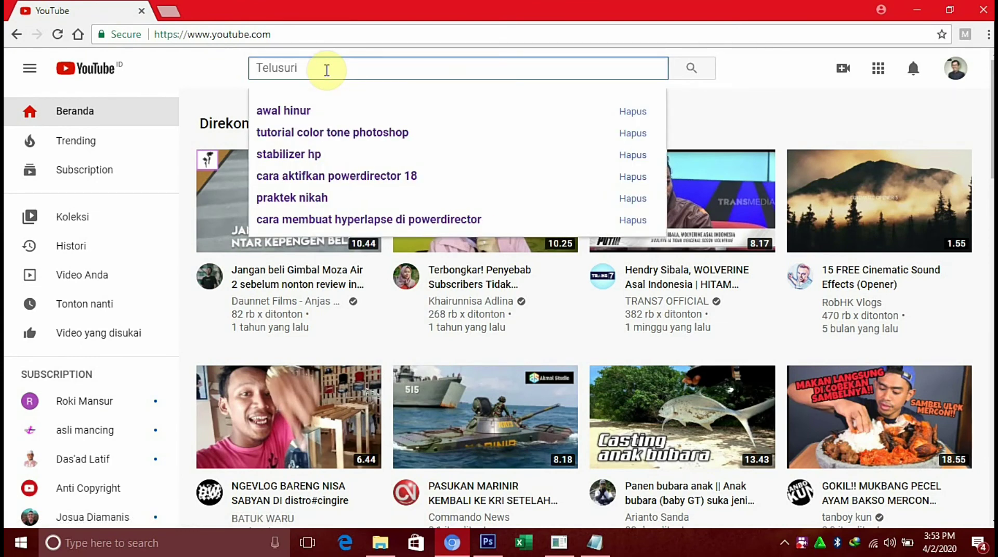
{"action": "left_click", "coordinate": [275, 110]}
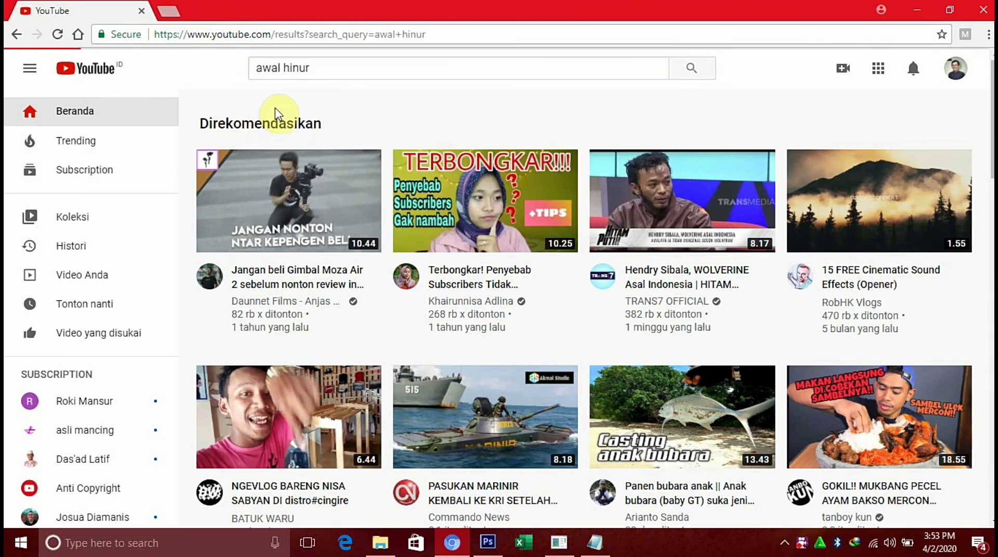